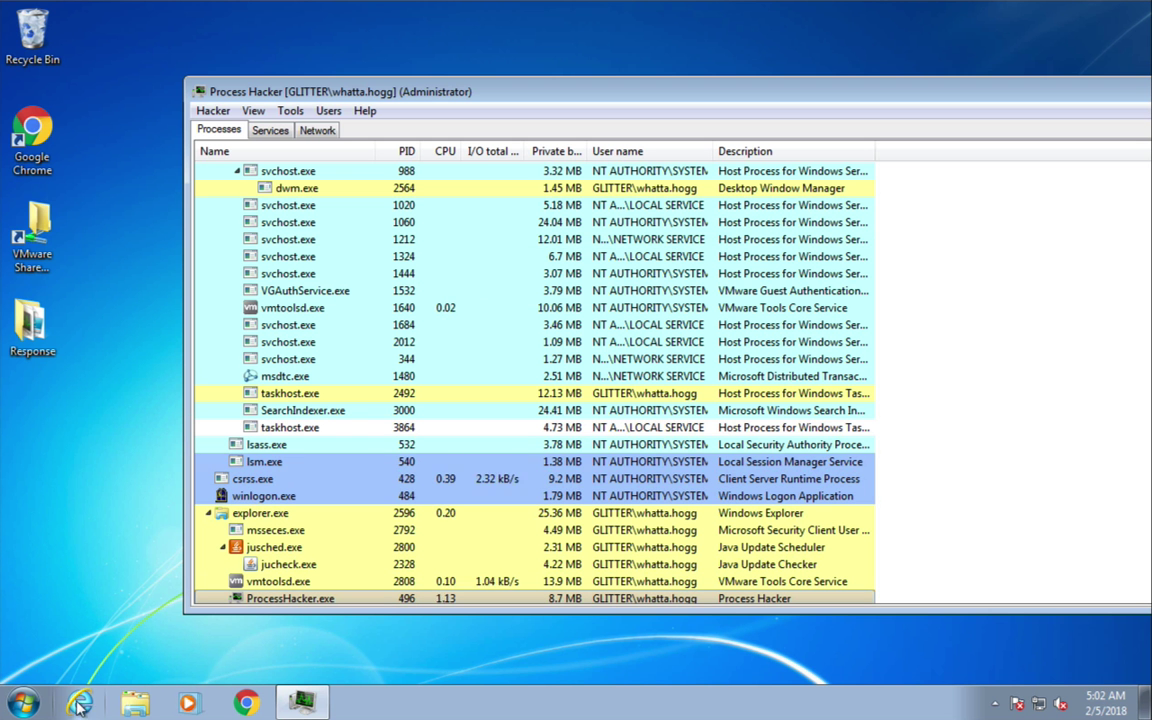
{"action": "left_click", "coordinate": [80, 704]}
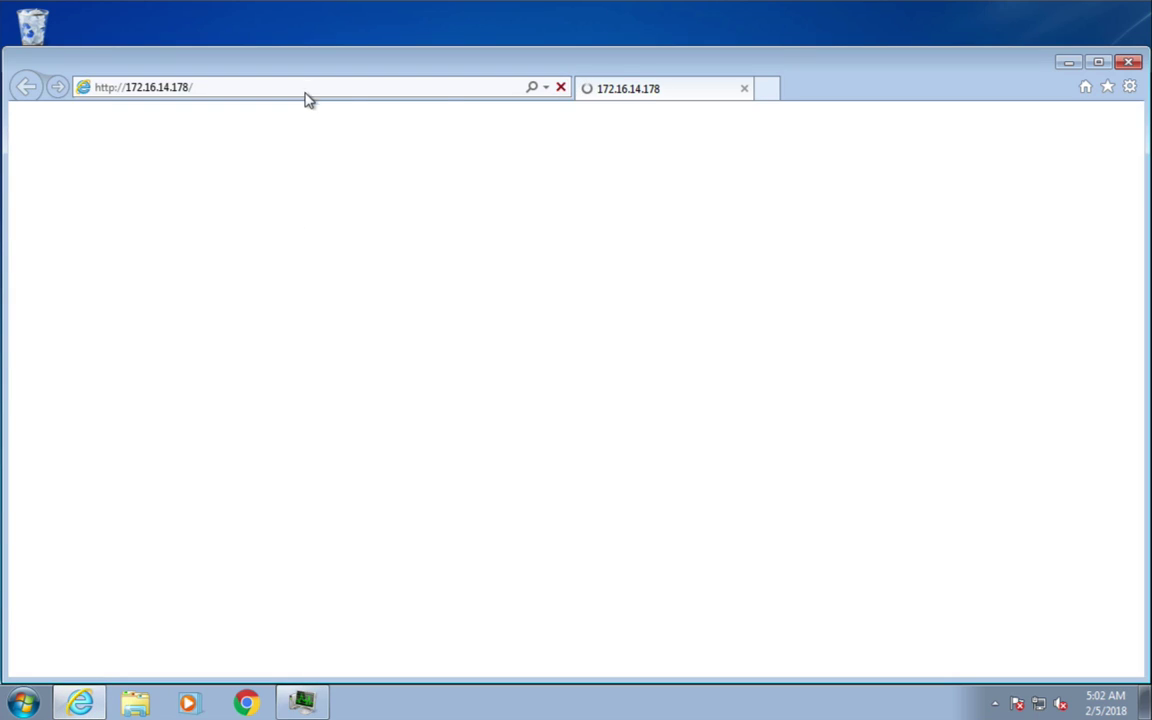
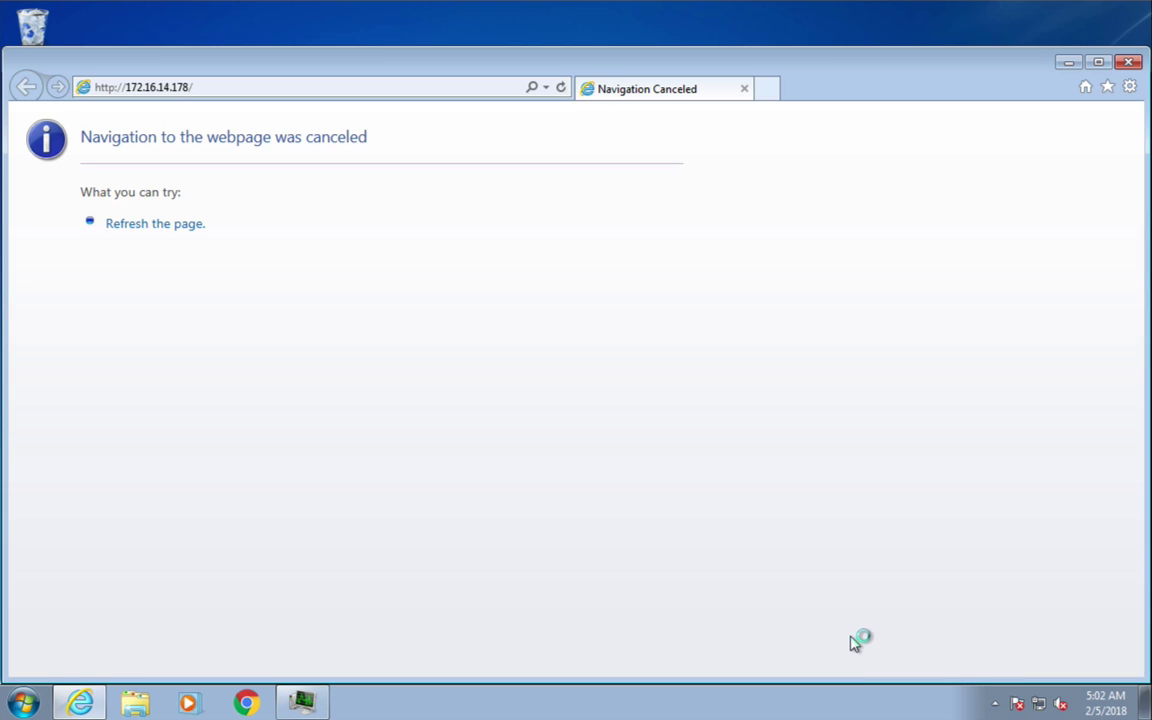
{"action": "left_click", "coordinate": [1066, 62]}
{"action": "scroll", "coordinate": [360, 560], "scroll_direction": "down", "scroll_amount": 1}
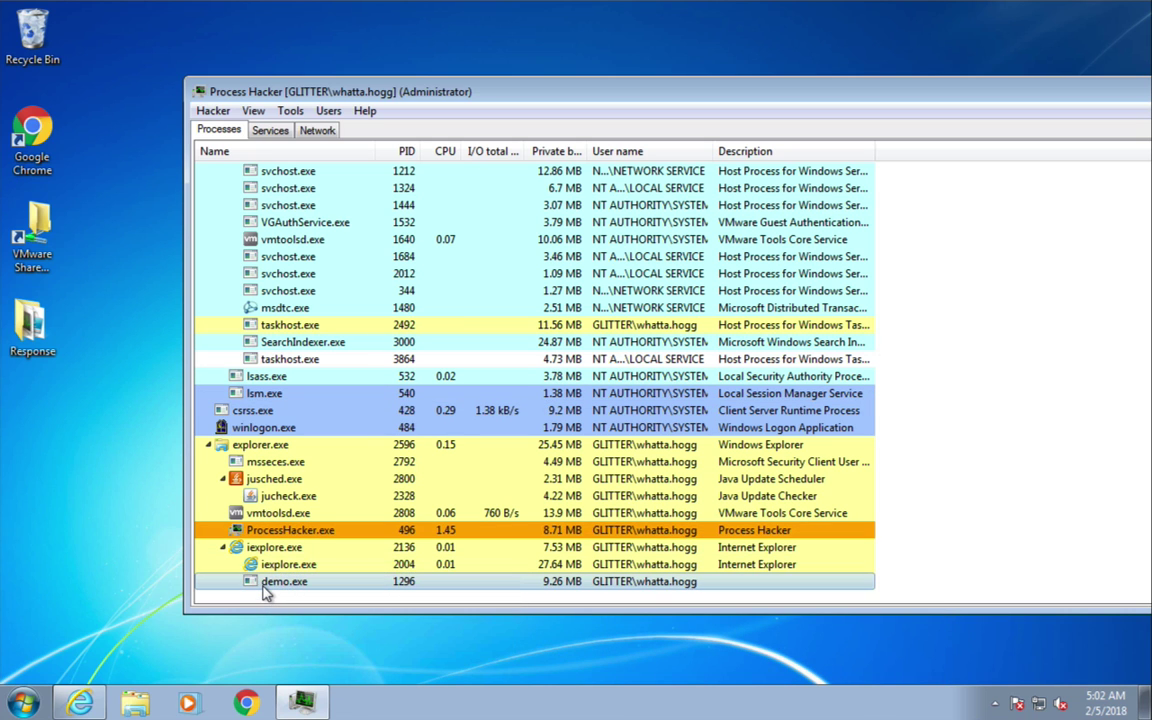
Open the properties of the demo.exe process under iexplore.exe and highlight its signature verification status
{"action": "mouse_move", "coordinate": [278, 586]}
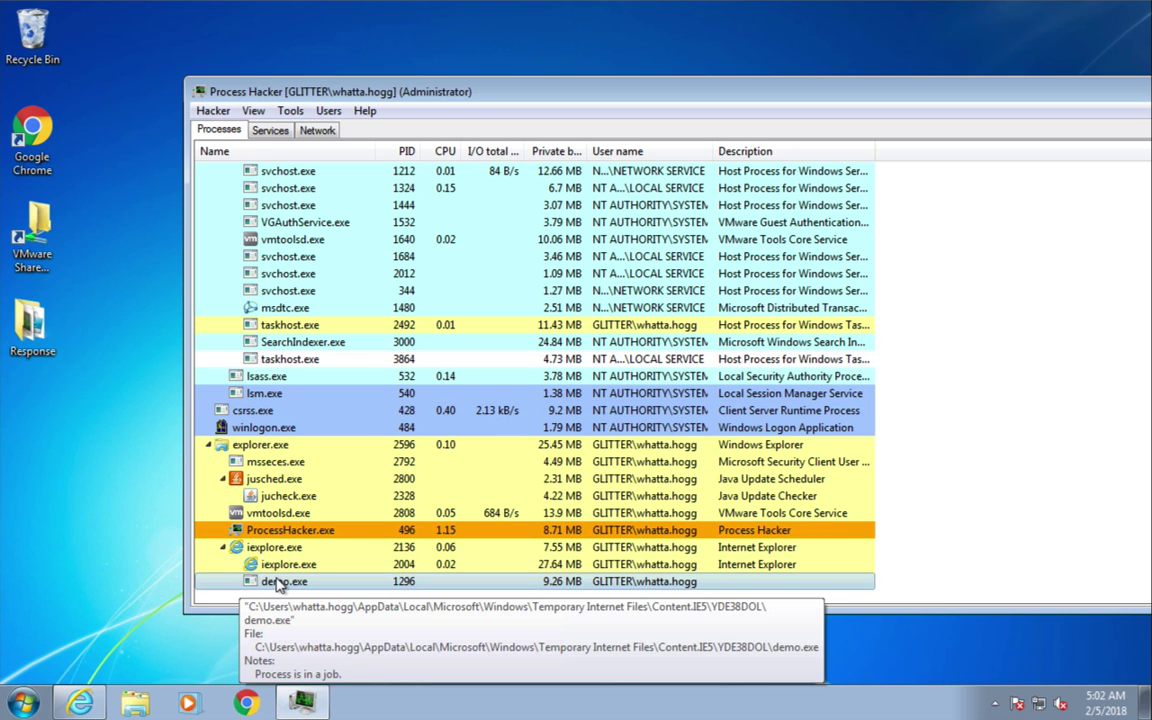
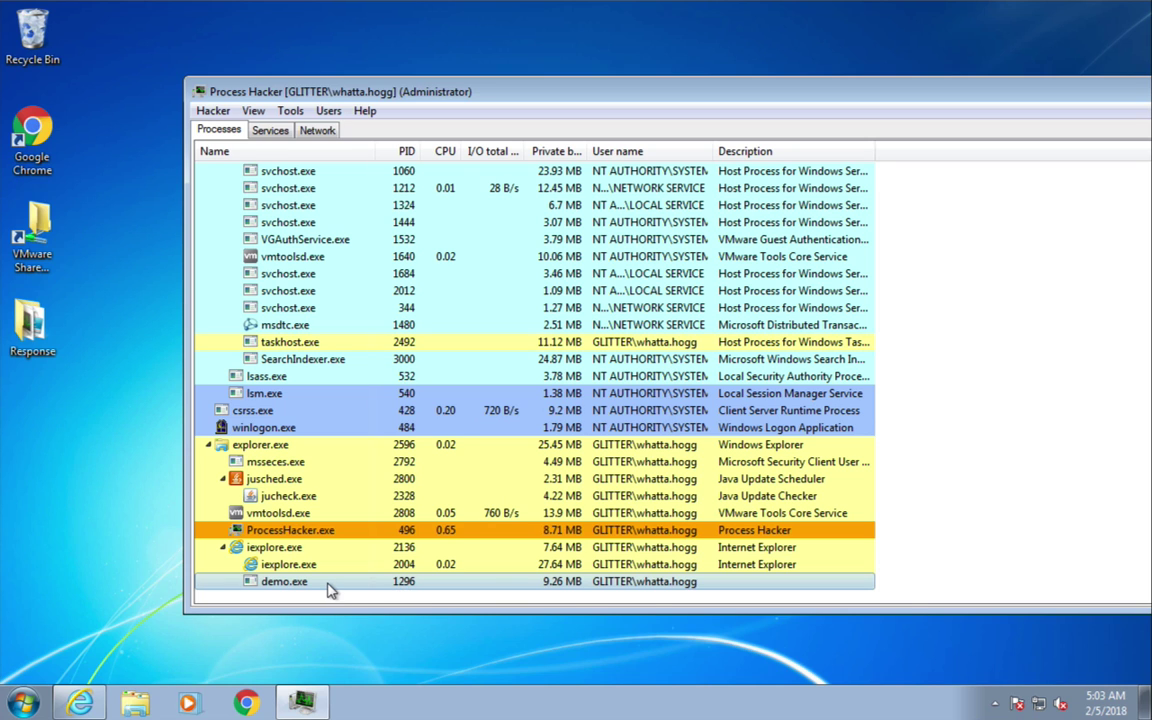
{"action": "double_click", "coordinate": [329, 586]}
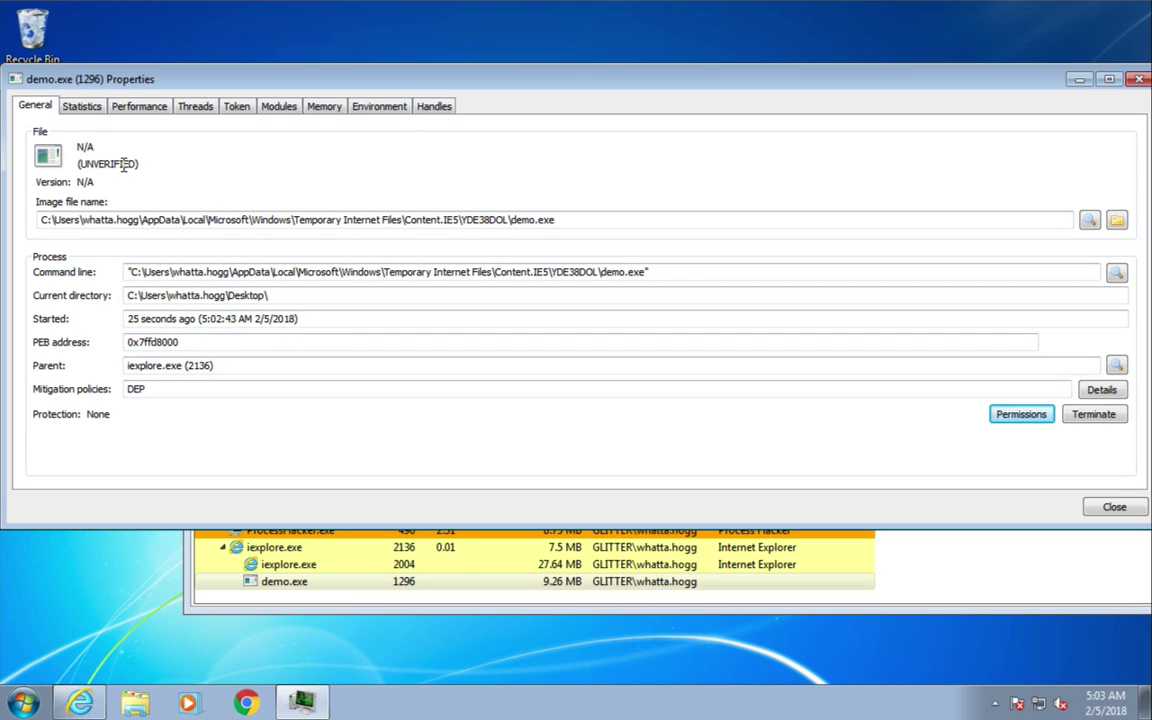
{"action": "left_click_drag", "start_coordinate": [79, 164], "coordinate": [133, 164]}
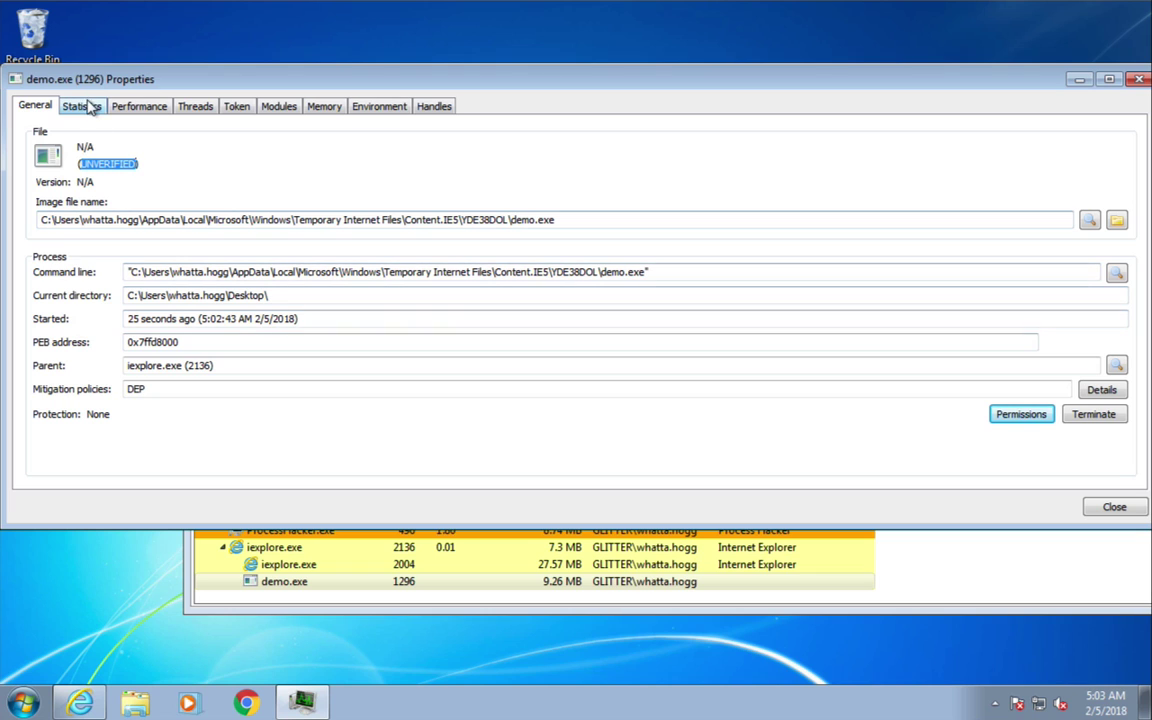
Examine the threads of demo.exe, comparing the start module of the 0x0 thread with those of the other threads
{"action": "left_click", "coordinate": [184, 117]}
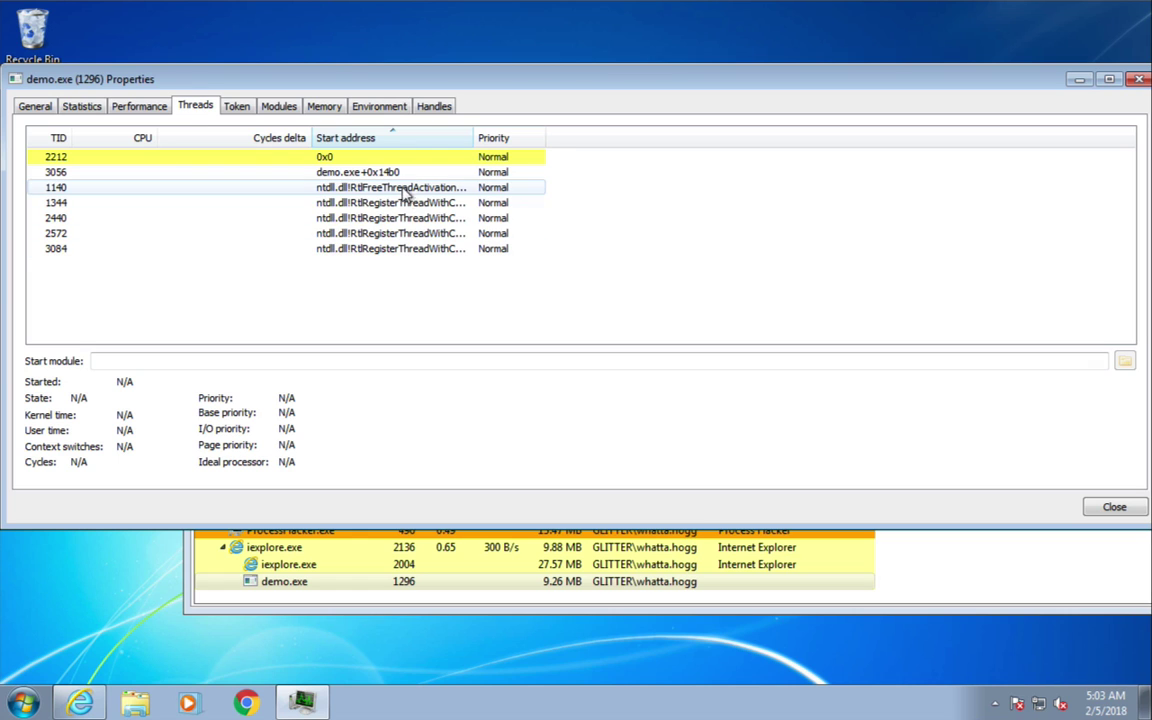
{"action": "left_click", "coordinate": [393, 175]}
{"action": "left_click", "coordinate": [398, 188]}
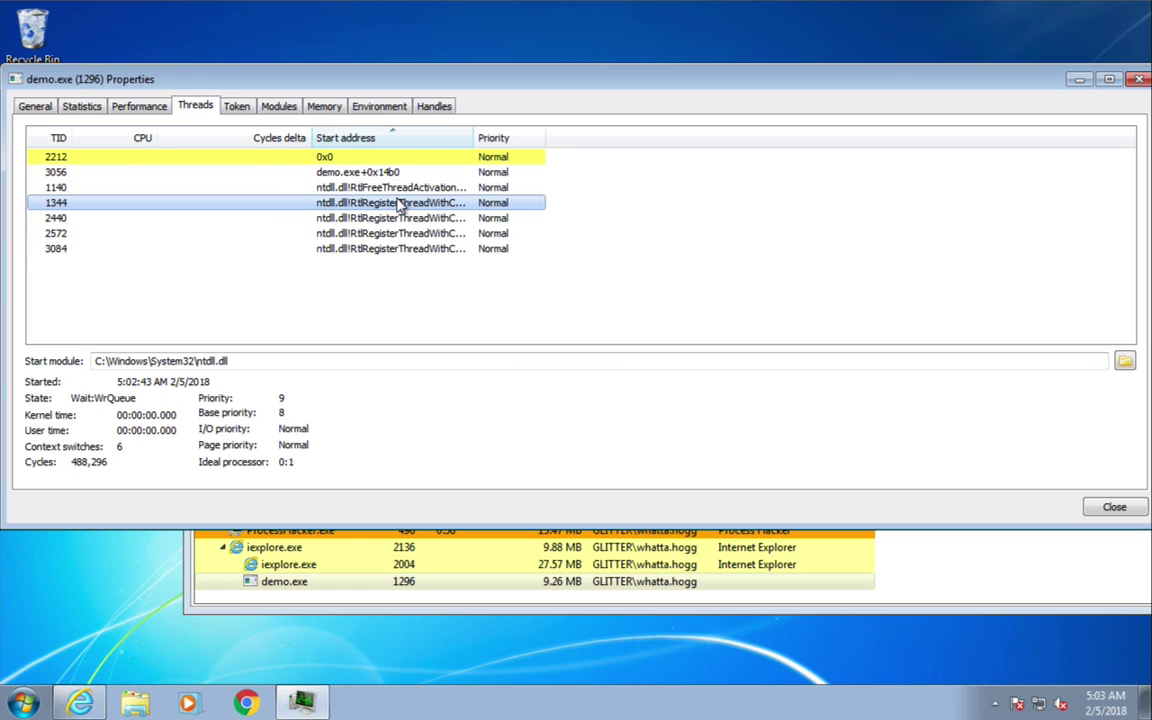
{"action": "left_click", "coordinate": [380, 175]}
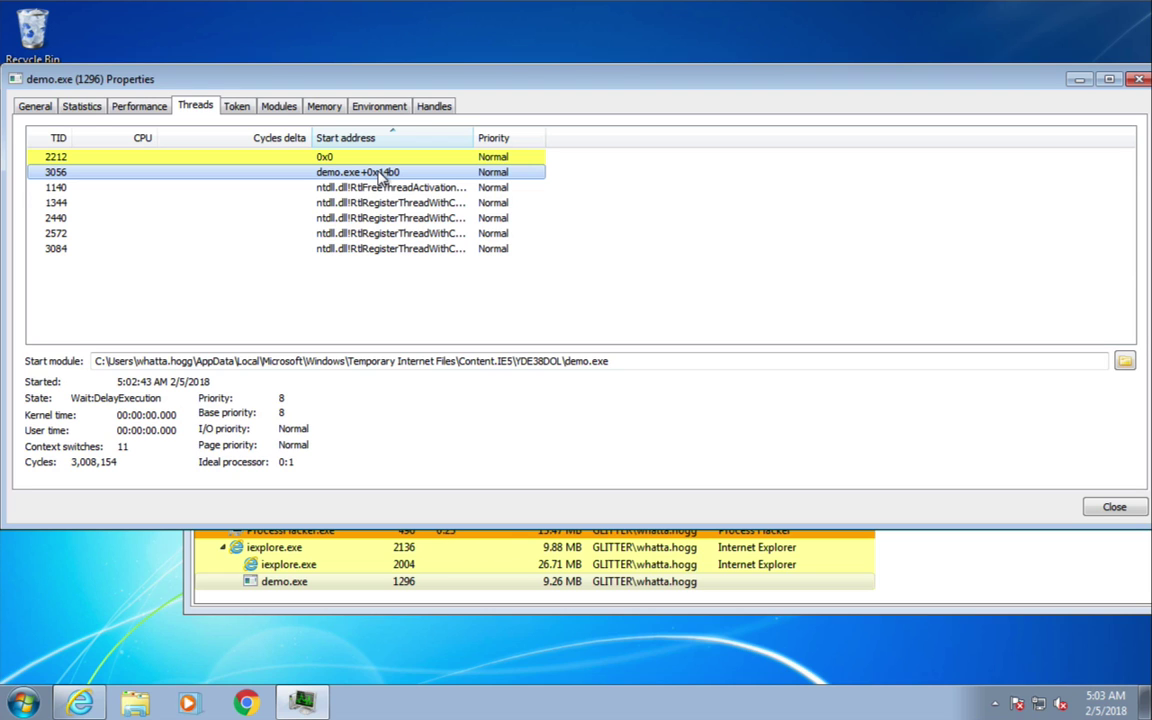
{"action": "left_click", "coordinate": [384, 188]}
{"action": "left_click", "coordinate": [389, 215]}
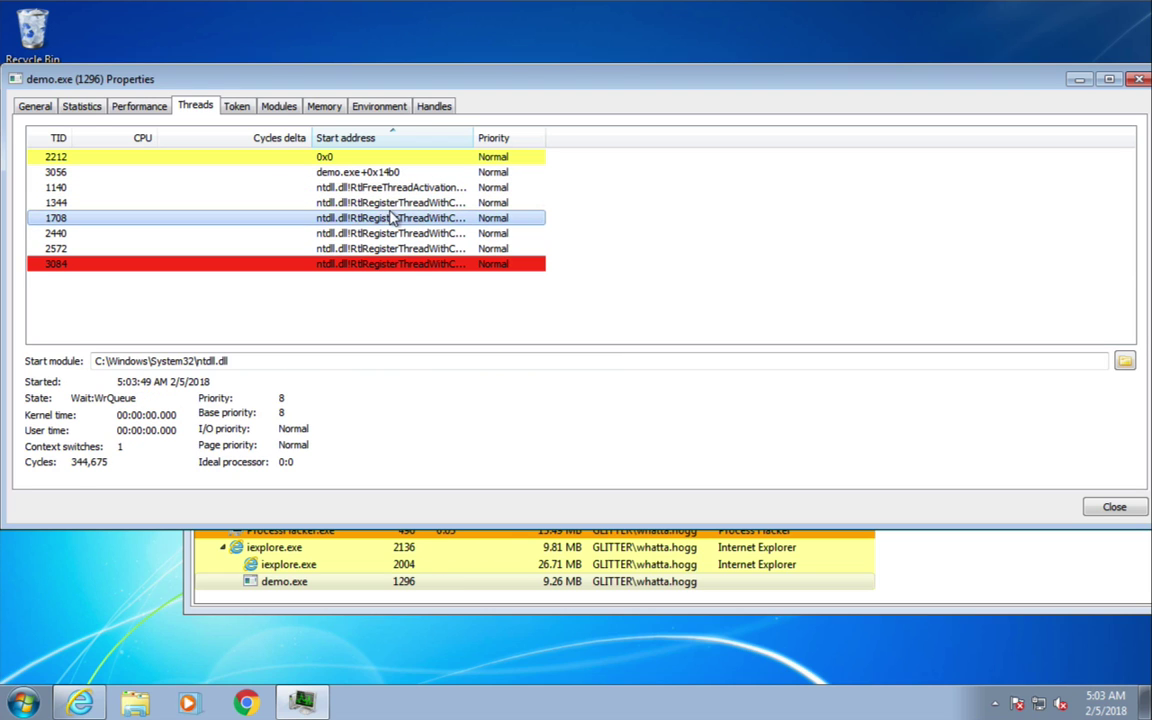
{"action": "left_click", "coordinate": [400, 246]}
{"action": "left_click", "coordinate": [387, 218]}
{"action": "left_click", "coordinate": [380, 189]}
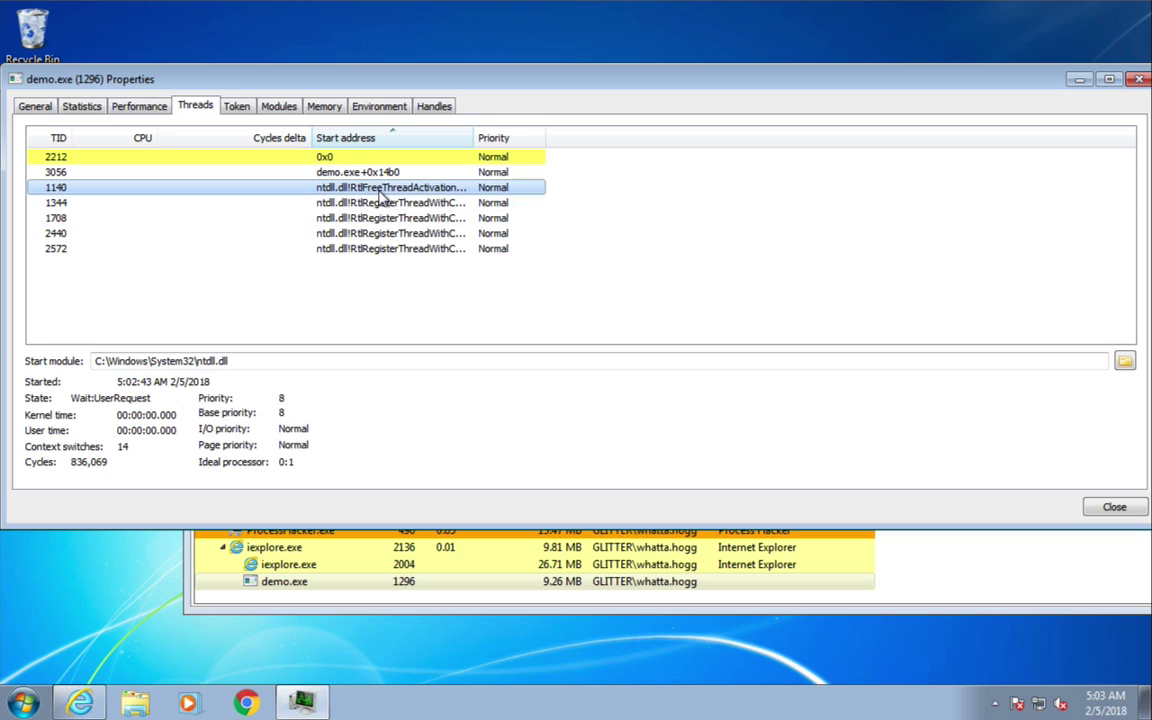
{"action": "left_click", "coordinate": [337, 158]}
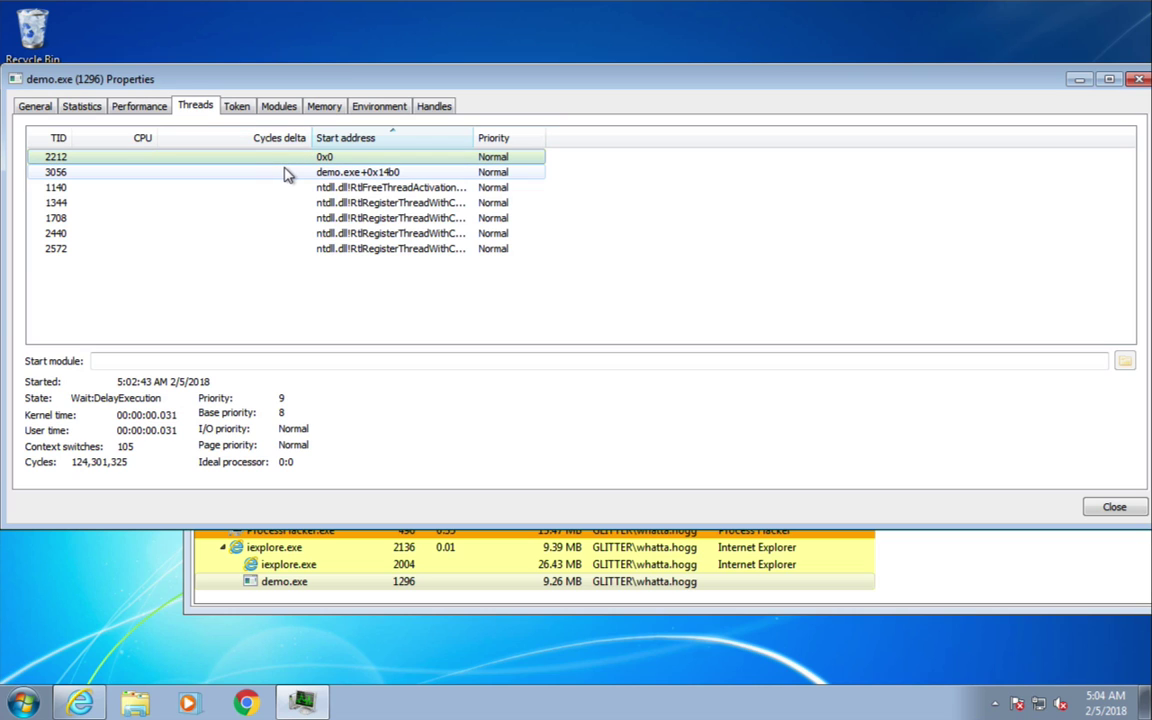
Show the memory regions of demo.exe, widen the Protection column and sort the list by protection in ascending order
{"action": "left_click", "coordinate": [324, 107]}
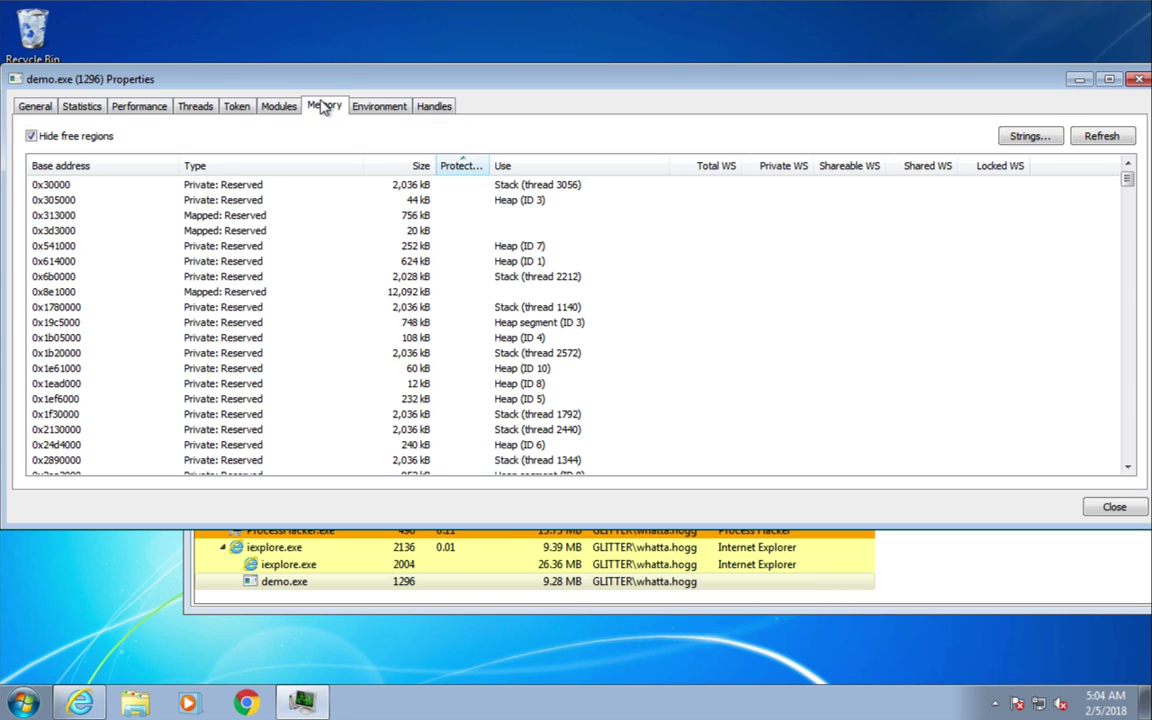
{"action": "left_click", "coordinate": [476, 170]}
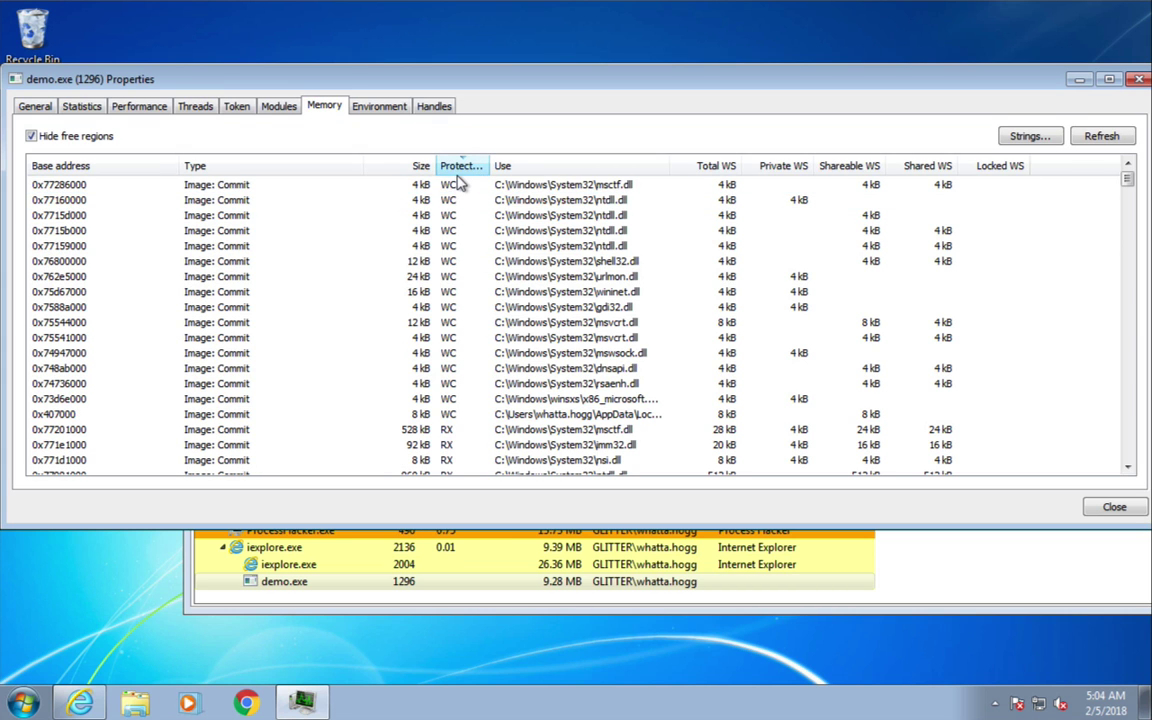
{"action": "left_click", "coordinate": [454, 168]}
{"action": "left_click_drag", "start_coordinate": [502, 163], "coordinate": [535, 165]}
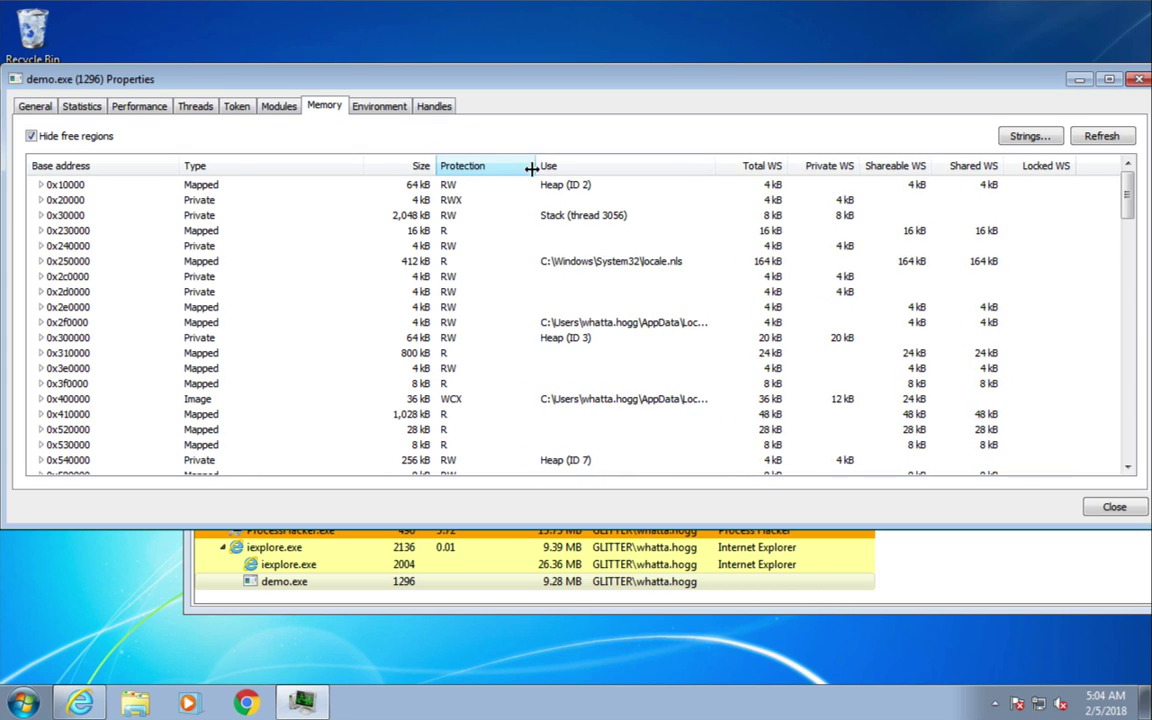
{"action": "left_click", "coordinate": [482, 166]}
Locate the private committed memory regions with RWX protection and select the one at base address 0x20000
{"action": "scroll", "coordinate": [488, 262], "scroll_direction": "down", "scroll_amount": 15}
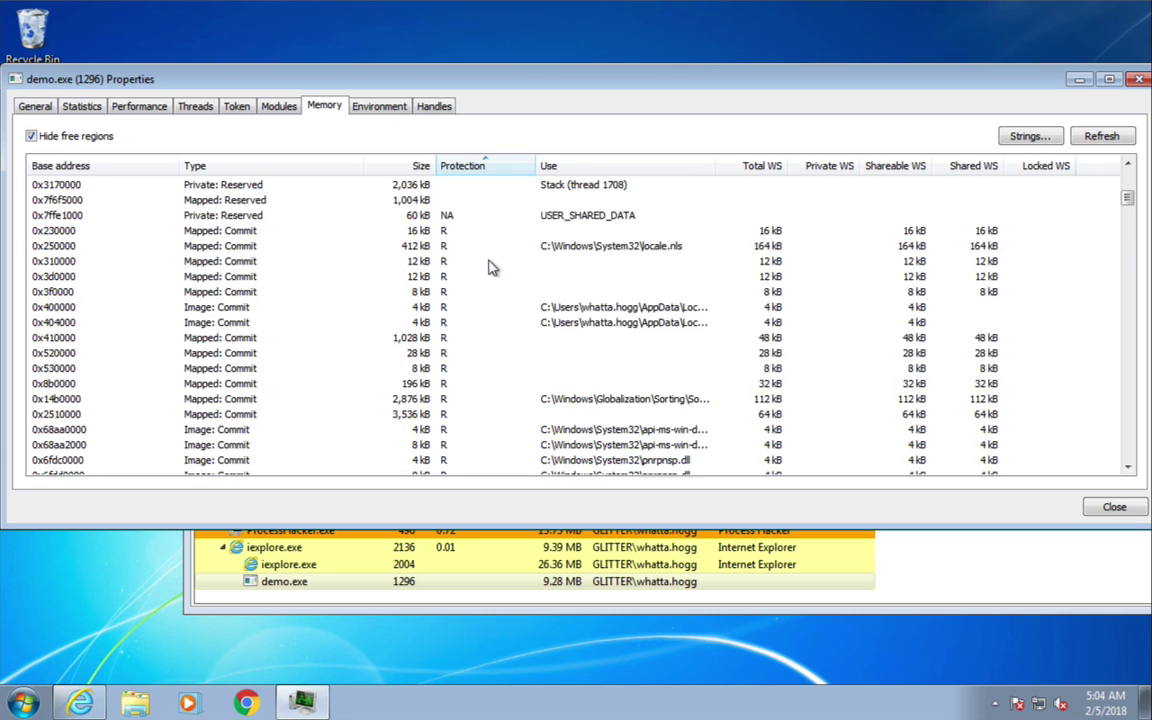
{"action": "scroll", "coordinate": [490, 265], "scroll_direction": "down", "scroll_amount": 15}
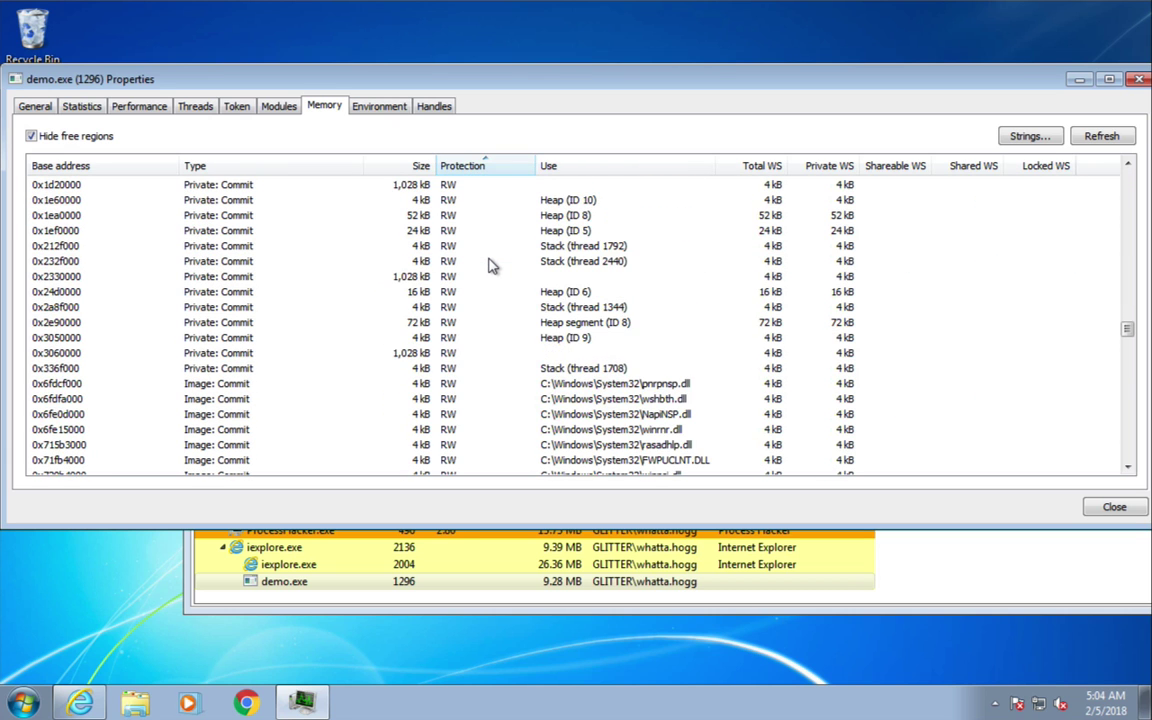
{"action": "scroll", "coordinate": [321, 260], "scroll_direction": "up", "scroll_amount": 10}
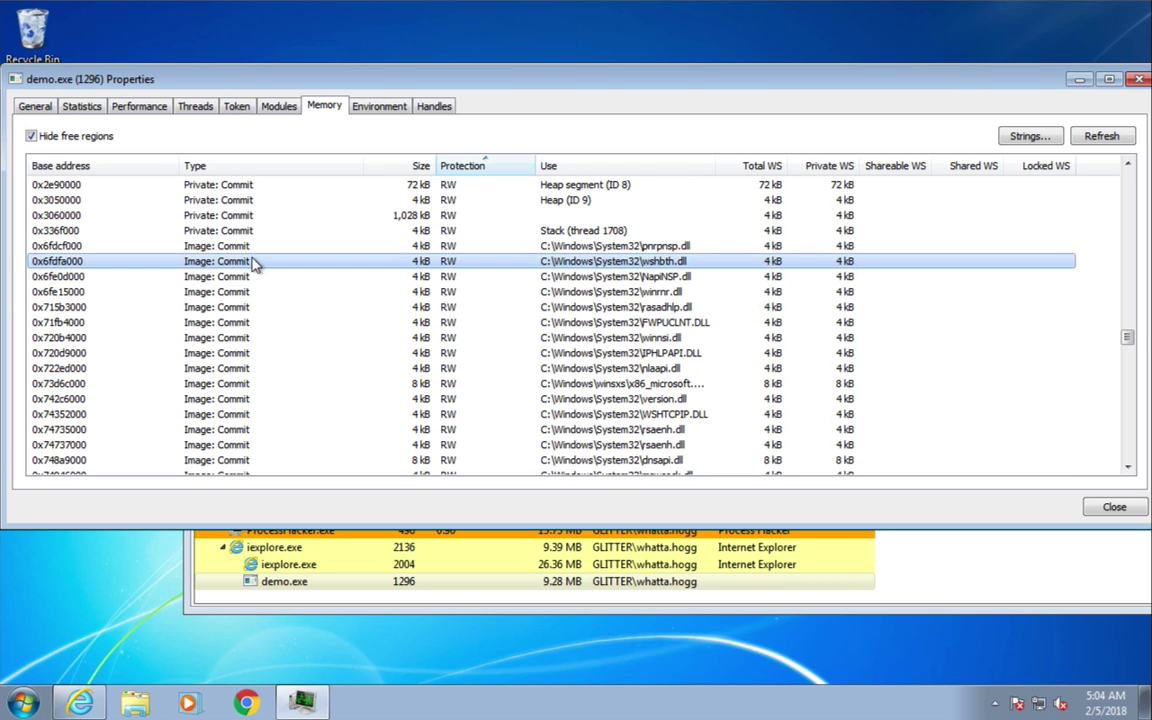
{"action": "scroll", "coordinate": [545, 230], "scroll_direction": "down", "scroll_amount": 4}
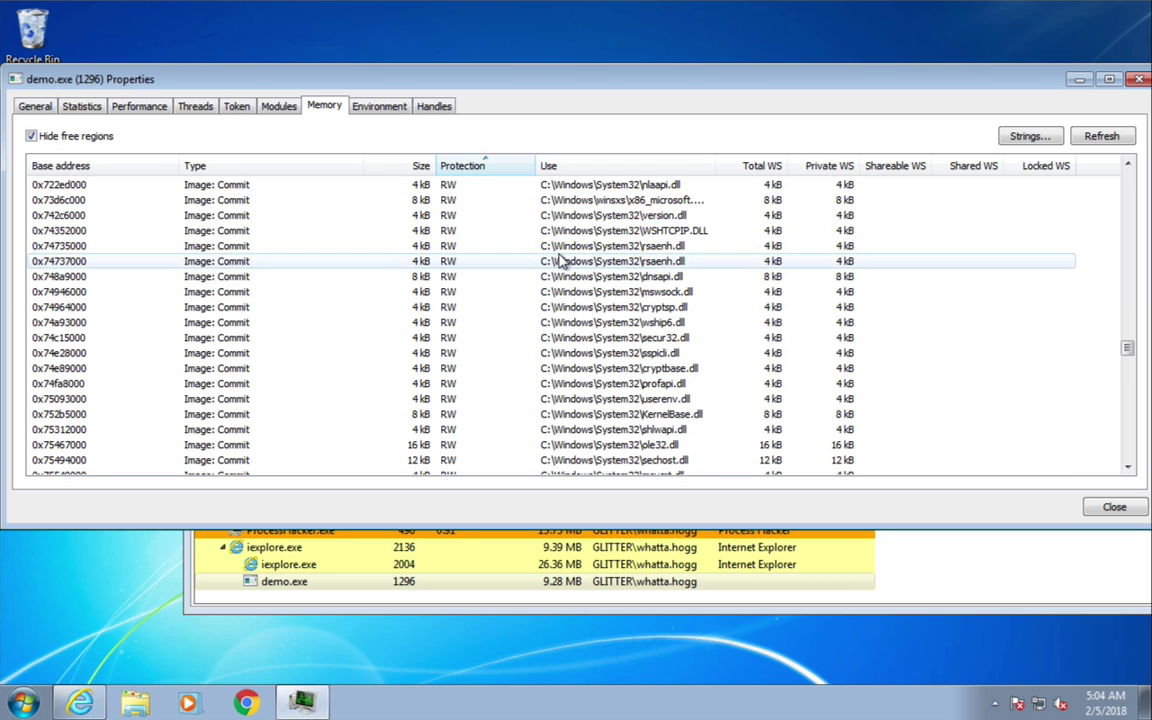
{"action": "scroll", "coordinate": [558, 258], "scroll_direction": "down", "scroll_amount": 8}
{"action": "scroll", "coordinate": [540, 270], "scroll_direction": "up", "scroll_amount": 1}
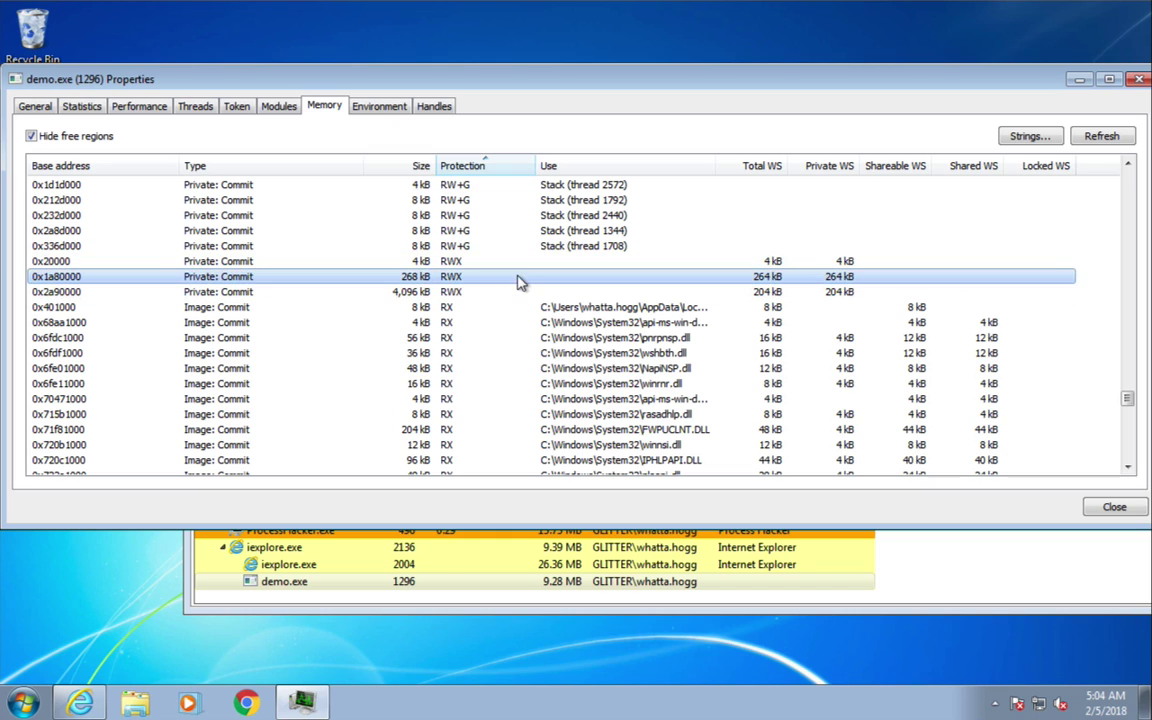
{"action": "left_click", "coordinate": [516, 266]}
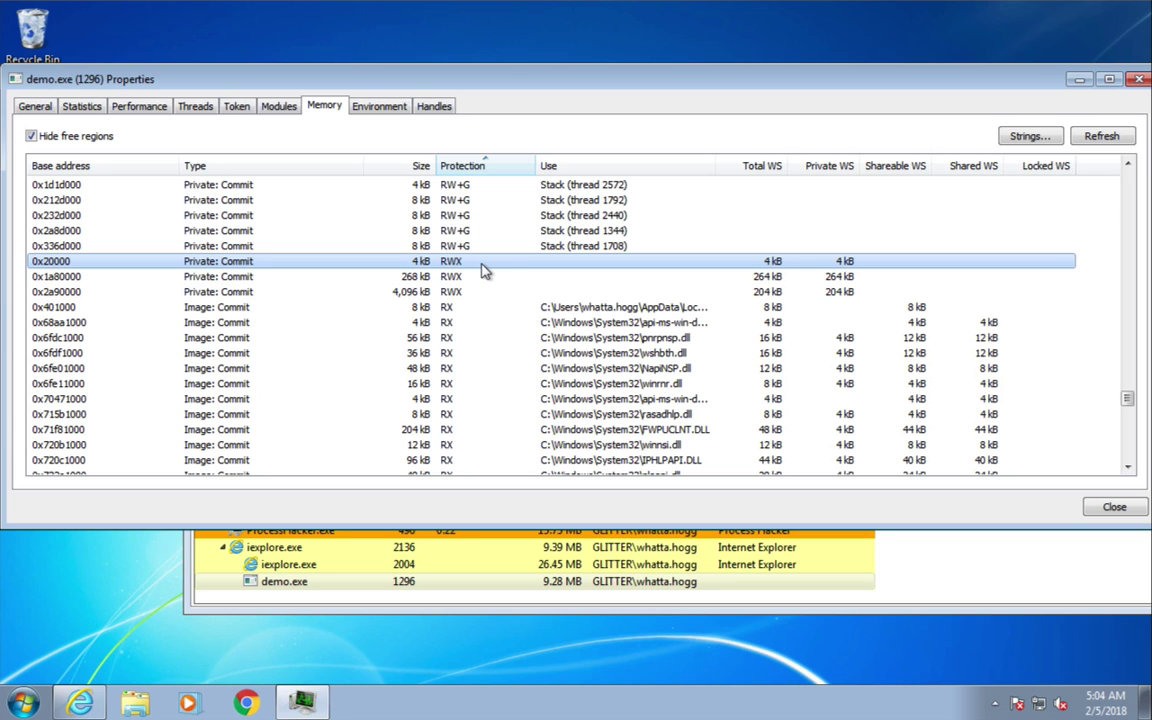
Examine the hex contents of the 0x20000 region, highlight the bytes around the "hnet.hwini" text, and close the memory view
{"action": "double_click", "coordinate": [478, 266]}
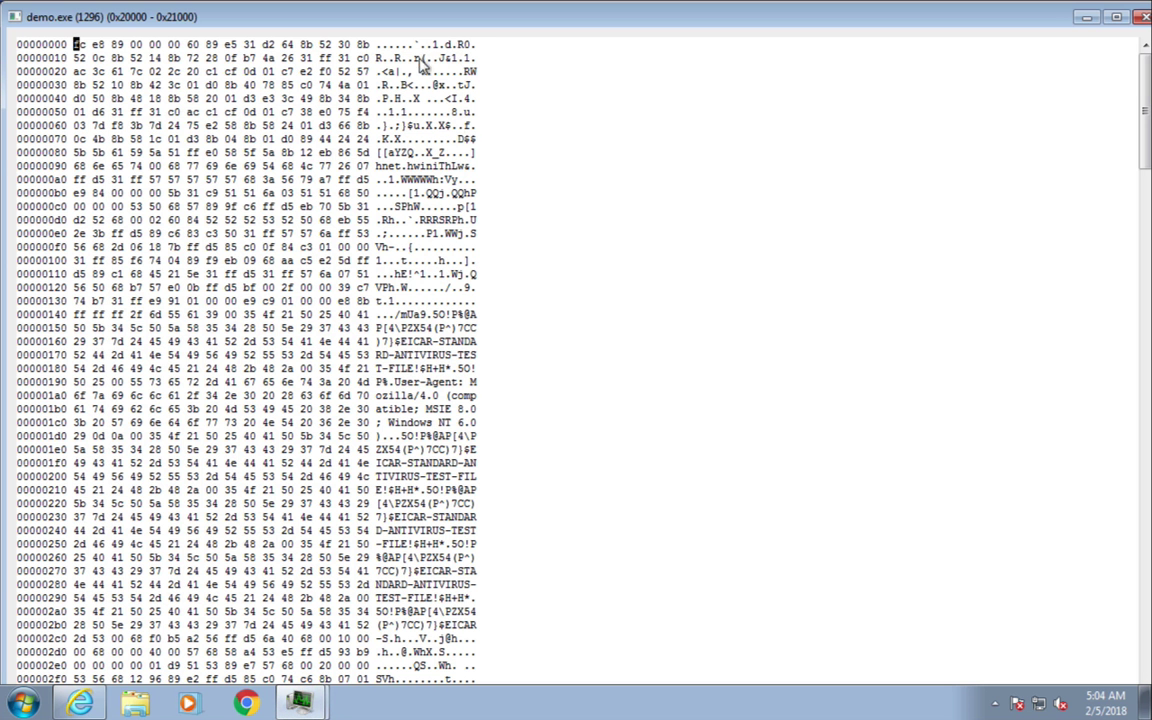
{"action": "scroll", "coordinate": [398, 365], "scroll_direction": "down", "scroll_amount": 7}
{"action": "scroll", "coordinate": [398, 365], "scroll_direction": "up", "scroll_amount": 7}
{"action": "left_click_drag", "start_coordinate": [460, 153], "coordinate": [461, 263]}
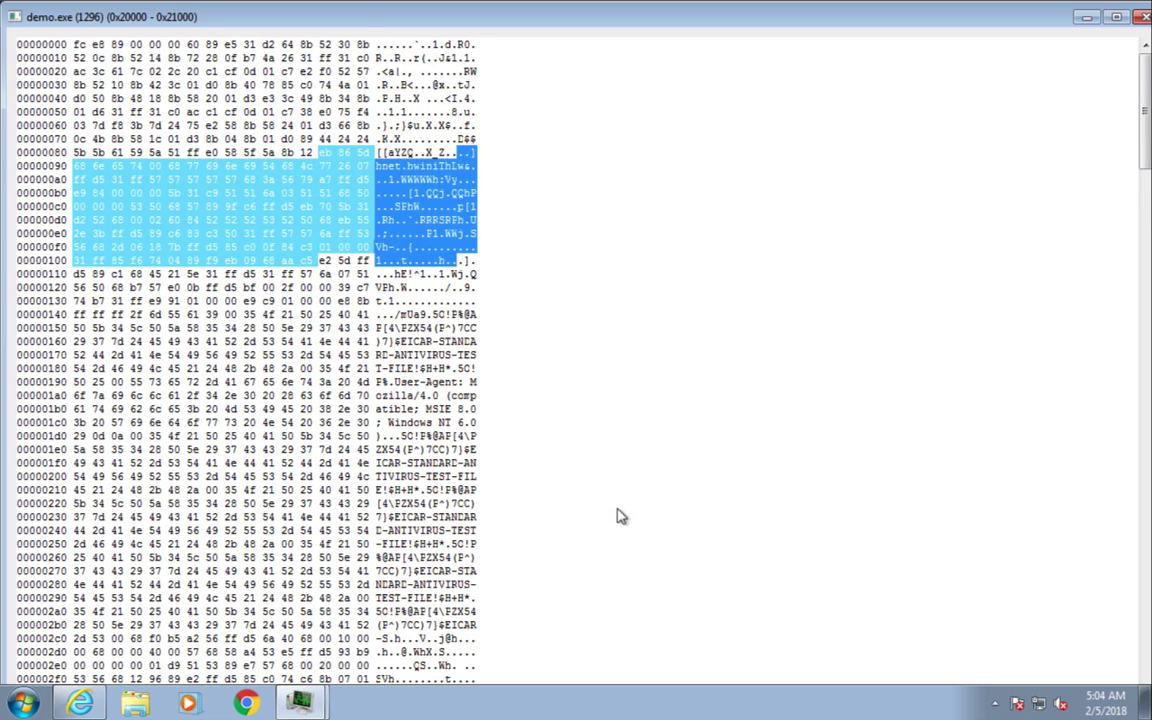
{"action": "left_click", "coordinate": [1140, 21]}
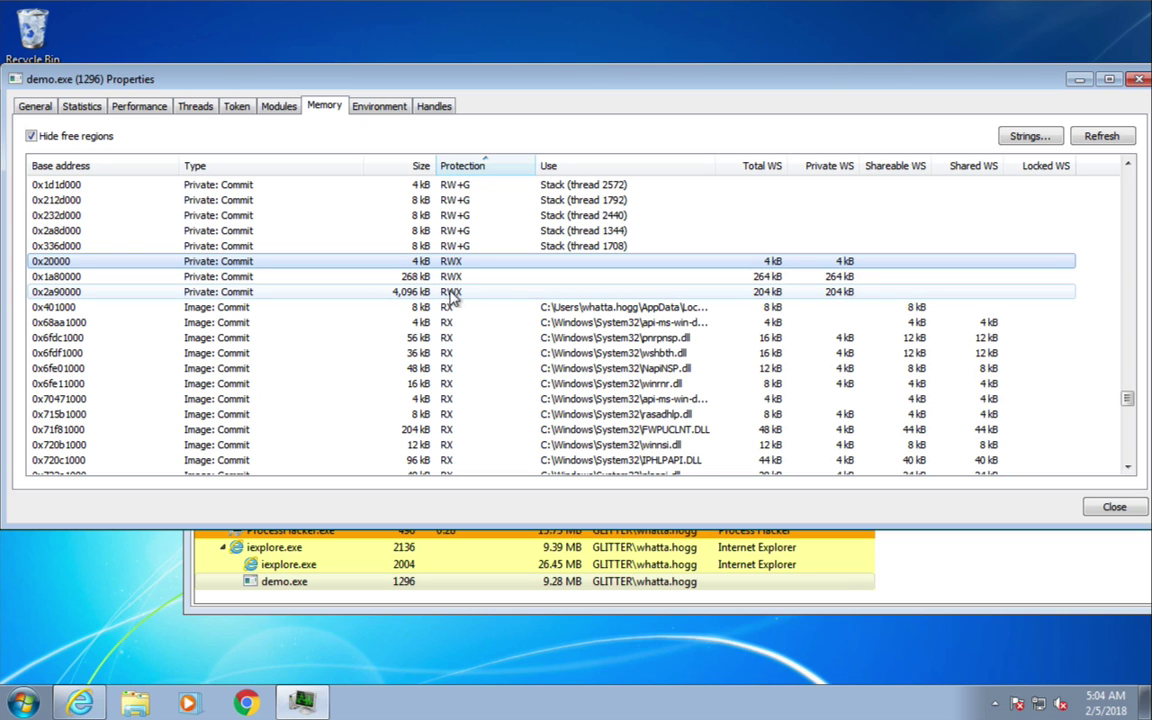
Open the contents of the RWX region at 0x2a90000 and highlight the MZ header and the "This program cannot be run in DOS mode" text
{"action": "double_click", "coordinate": [441, 292]}
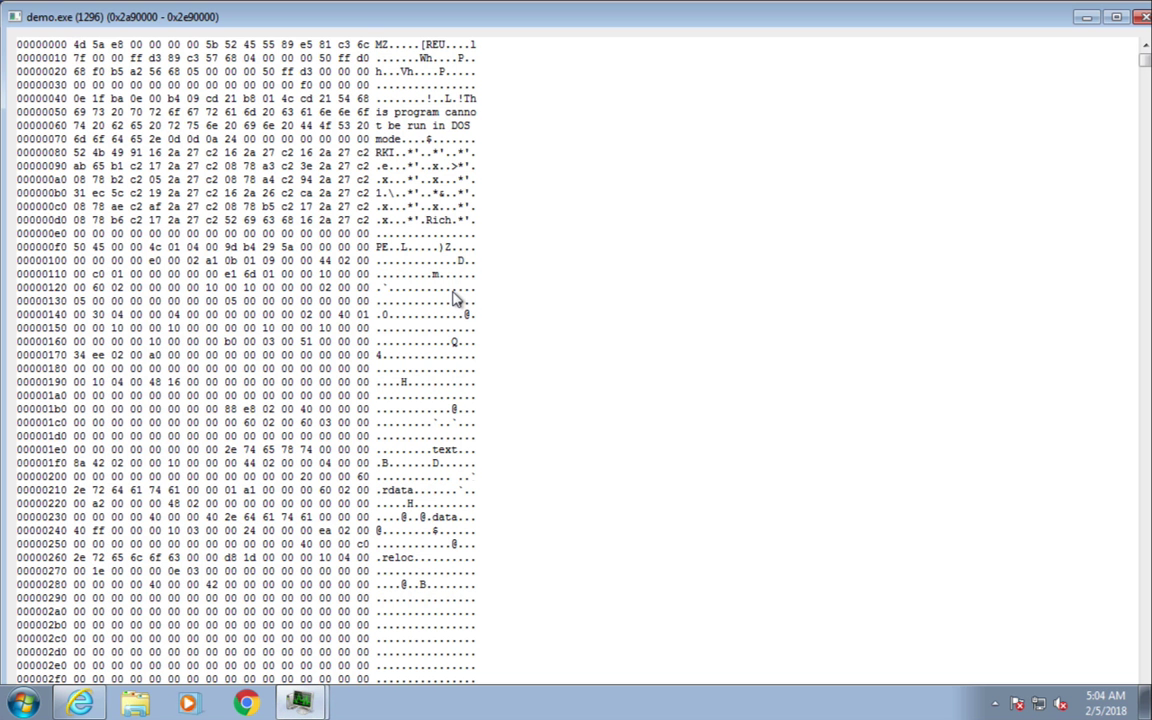
{"action": "scroll", "coordinate": [453, 297], "scroll_direction": "down", "scroll_amount": 13}
{"action": "scroll", "coordinate": [453, 297], "scroll_direction": "up", "scroll_amount": 13}
{"action": "left_click_drag", "start_coordinate": [377, 44], "coordinate": [392, 52]}
{"action": "left_click_drag", "start_coordinate": [458, 99], "coordinate": [405, 146]}
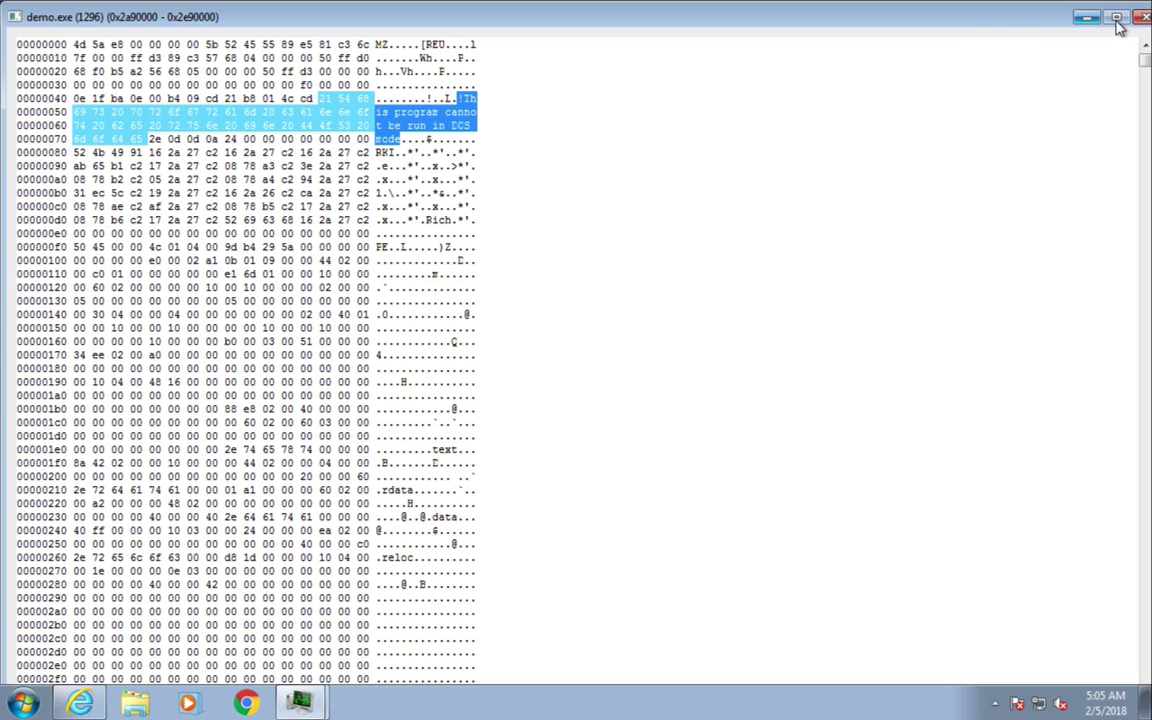
{"action": "double_click", "coordinate": [1005, 14]}
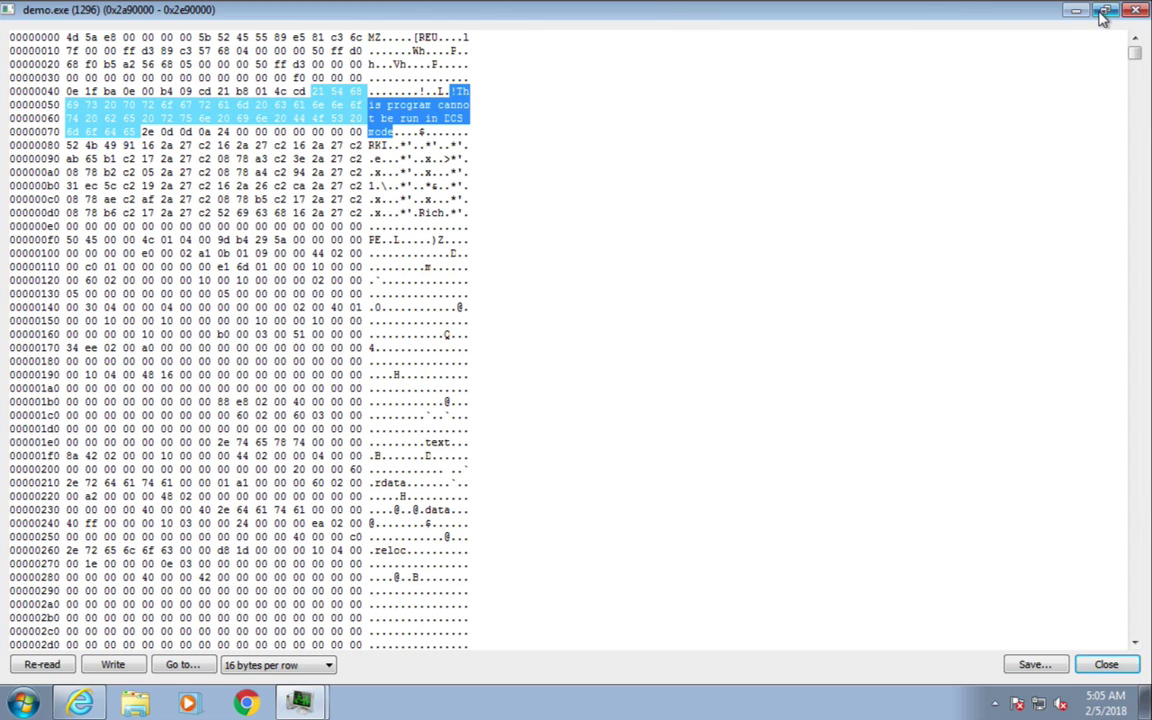
{"action": "double_click", "coordinate": [995, 12]}
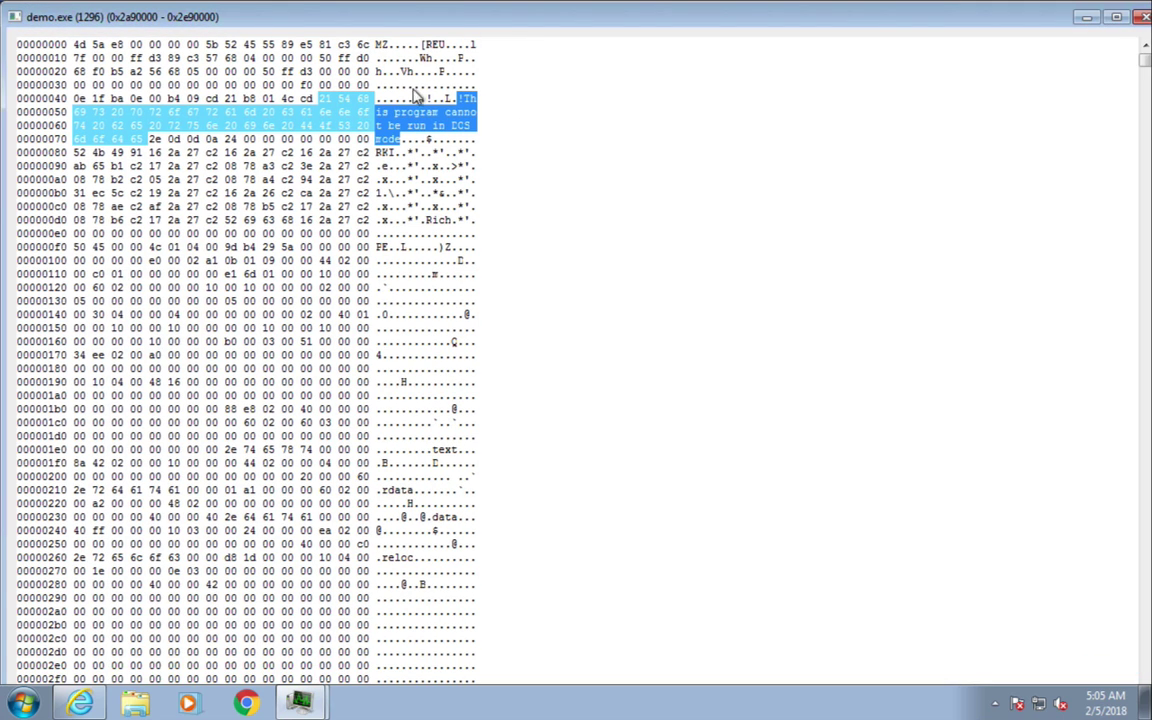
Highlight the bytes between the MZ signature and the DOS stub text in the 0x2a90000 region, and close its memory view
{"action": "left_click_drag", "start_coordinate": [384, 63], "coordinate": [433, 72]}
{"action": "left_click_drag", "start_coordinate": [391, 112], "coordinate": [413, 112]}
{"action": "left_click", "coordinate": [384, 45], "text": "shift"}
{"action": "left_click_drag", "start_coordinate": [384, 45], "coordinate": [394, 46]}
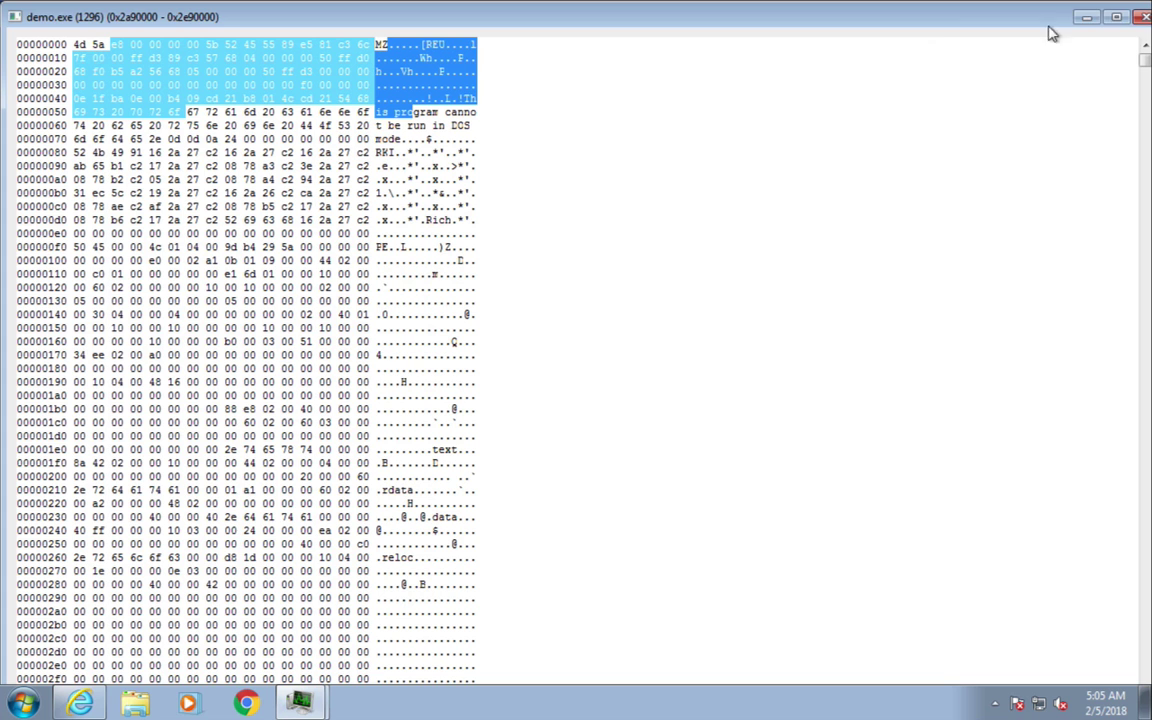
{"action": "left_click_drag", "start_coordinate": [850, 18], "coordinate": [822, 240]}
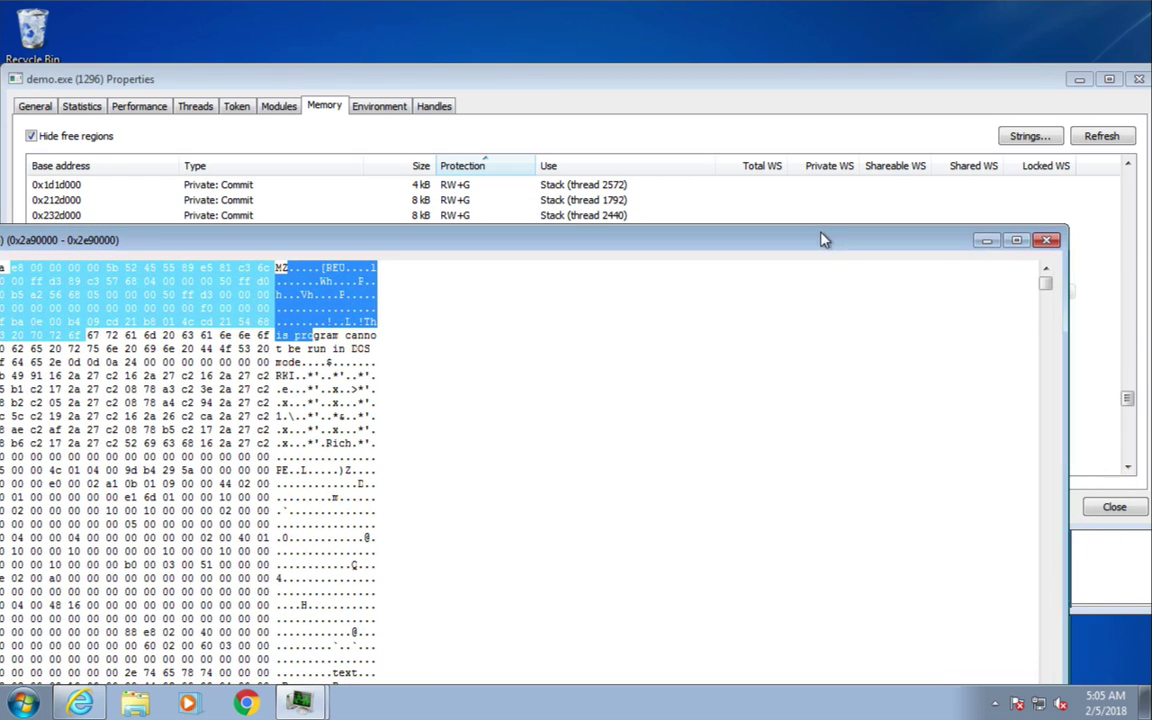
{"action": "left_click", "coordinate": [1047, 242]}
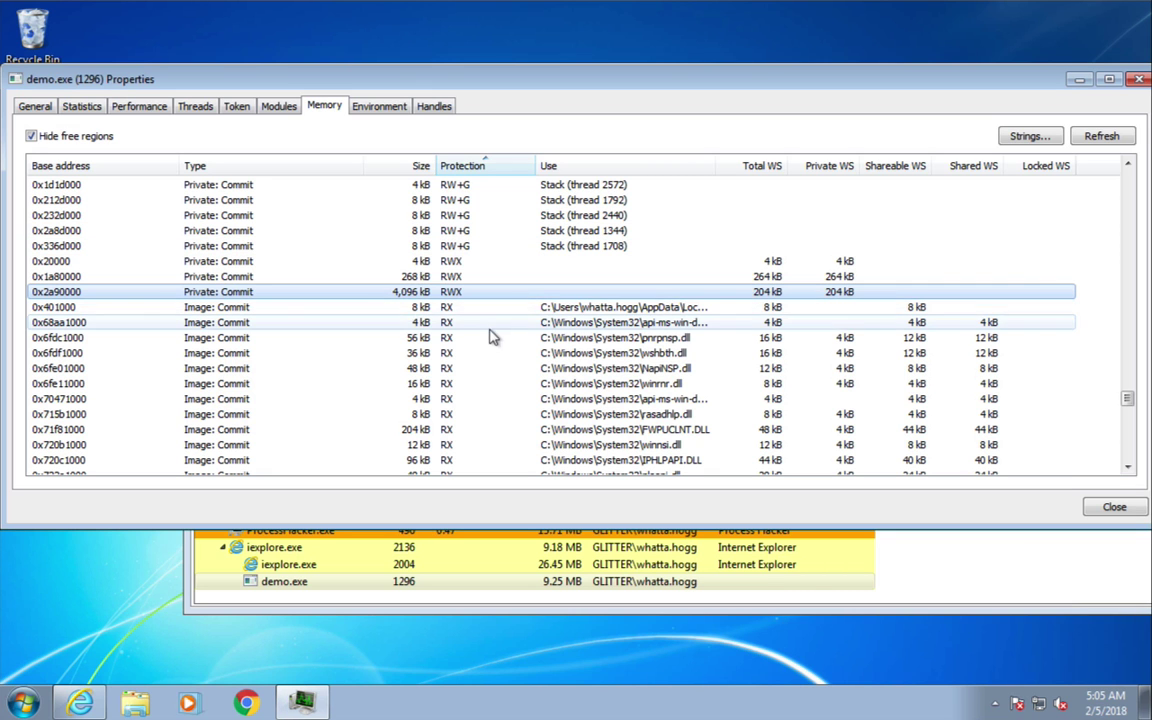
Open the contents of the RWX region at 0x1a80000 and examine its header, from the DOS stub text to the section names
{"action": "double_click", "coordinate": [453, 277]}
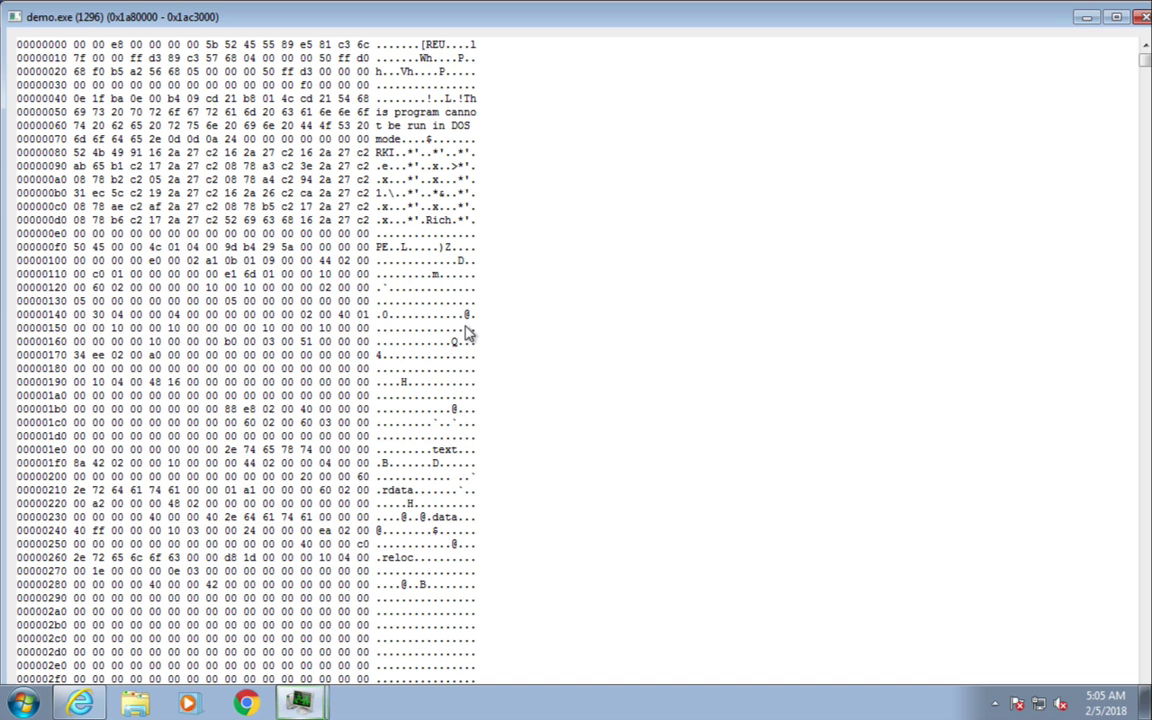
{"action": "left_click_drag", "start_coordinate": [187, 99], "coordinate": [338, 451]}
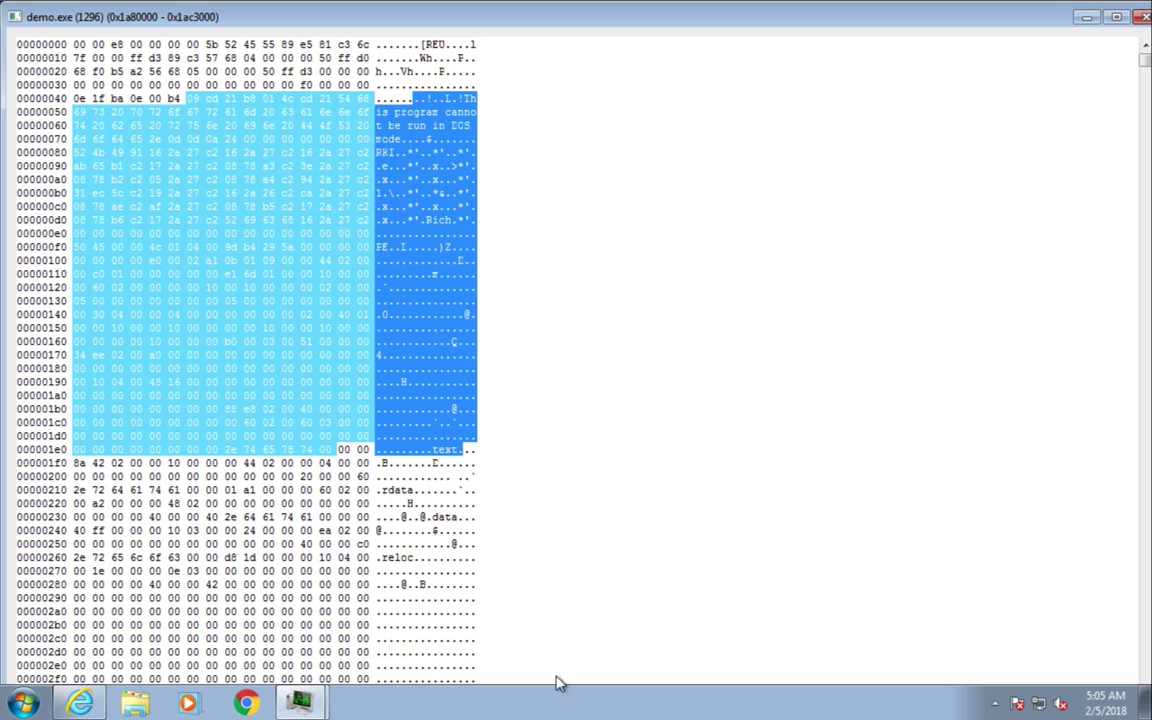
{"action": "left_click", "coordinate": [448, 494]}
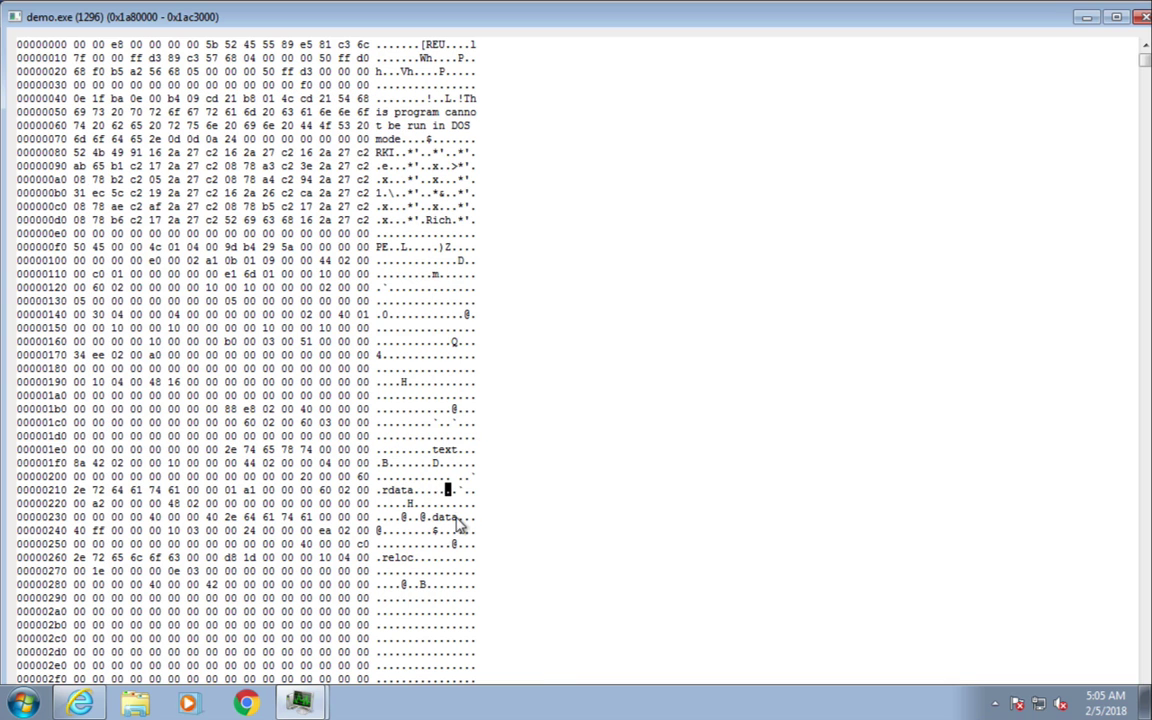
Close the memory view of the 0x1a80000 region and check the protection of the regions listed after the RWX entries
{"action": "left_click", "coordinate": [1116, 17]}
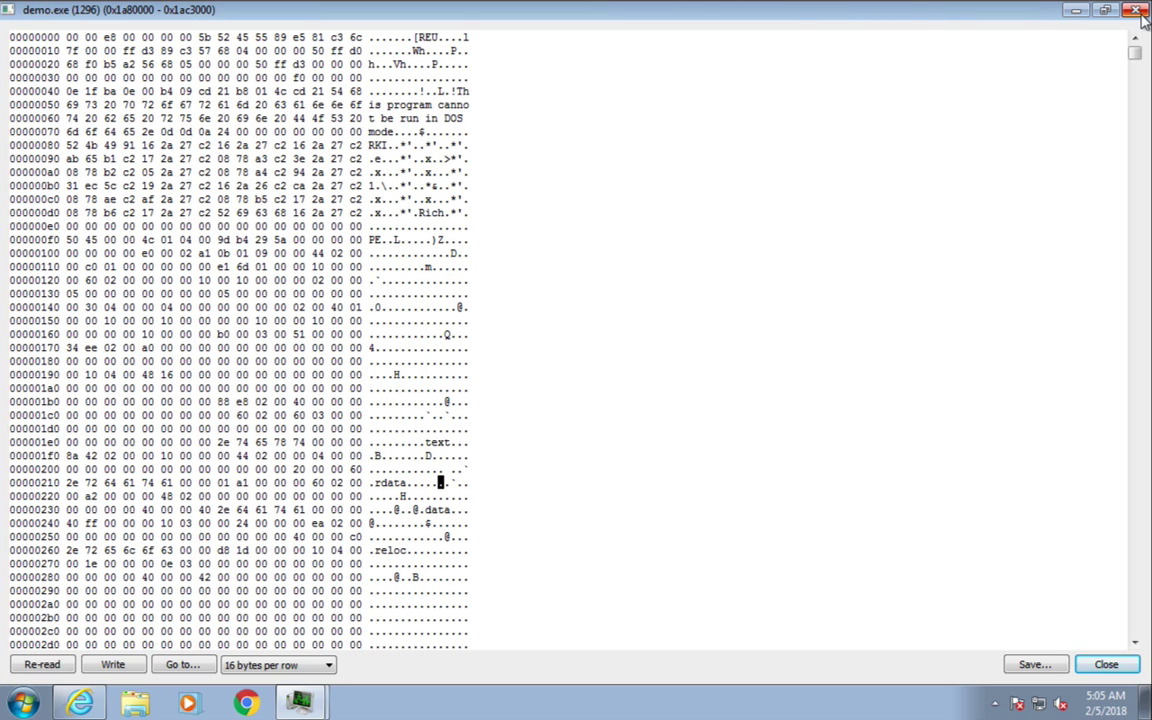
{"action": "left_click", "coordinate": [1138, 11]}
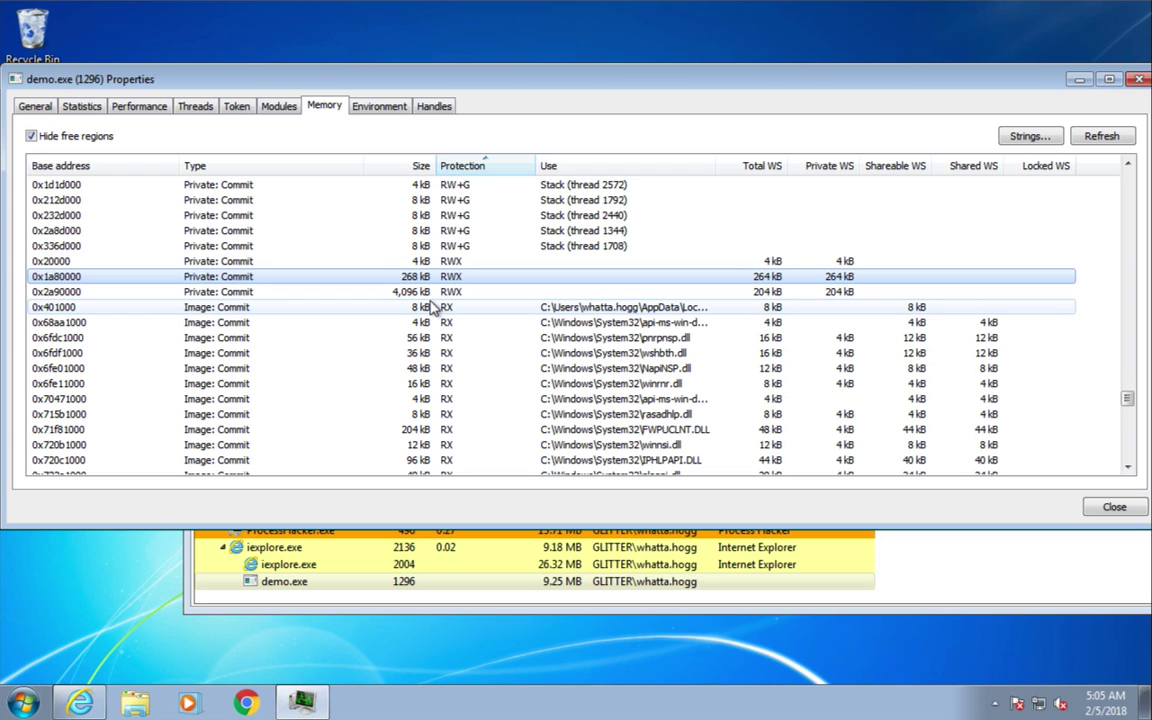
{"action": "scroll", "coordinate": [428, 292], "scroll_direction": "down", "scroll_amount": 6}
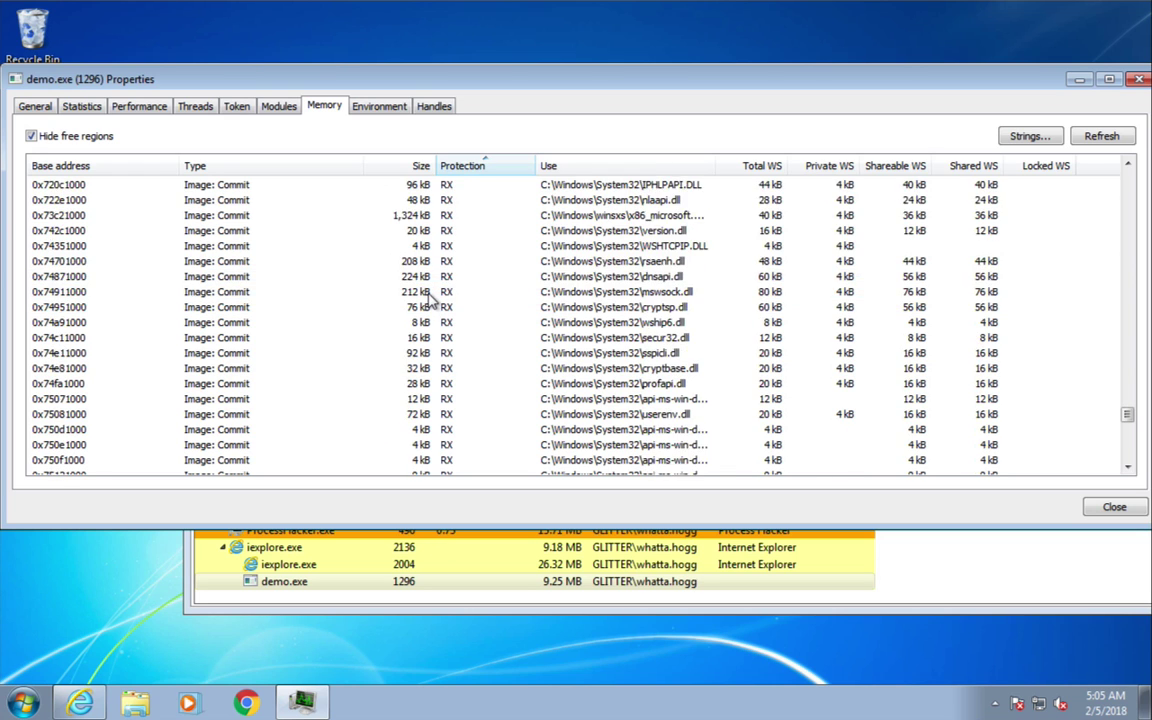
{"action": "scroll", "coordinate": [432, 300], "scroll_direction": "up", "scroll_amount": 7}
Compare the sizes and protection of the three private RWX regions 0x20000, 0x1a80000 and 0x2a90000
{"action": "left_click", "coordinate": [446, 295]}
{"action": "left_click", "coordinate": [448, 307]}
{"action": "left_click", "coordinate": [450, 338]}
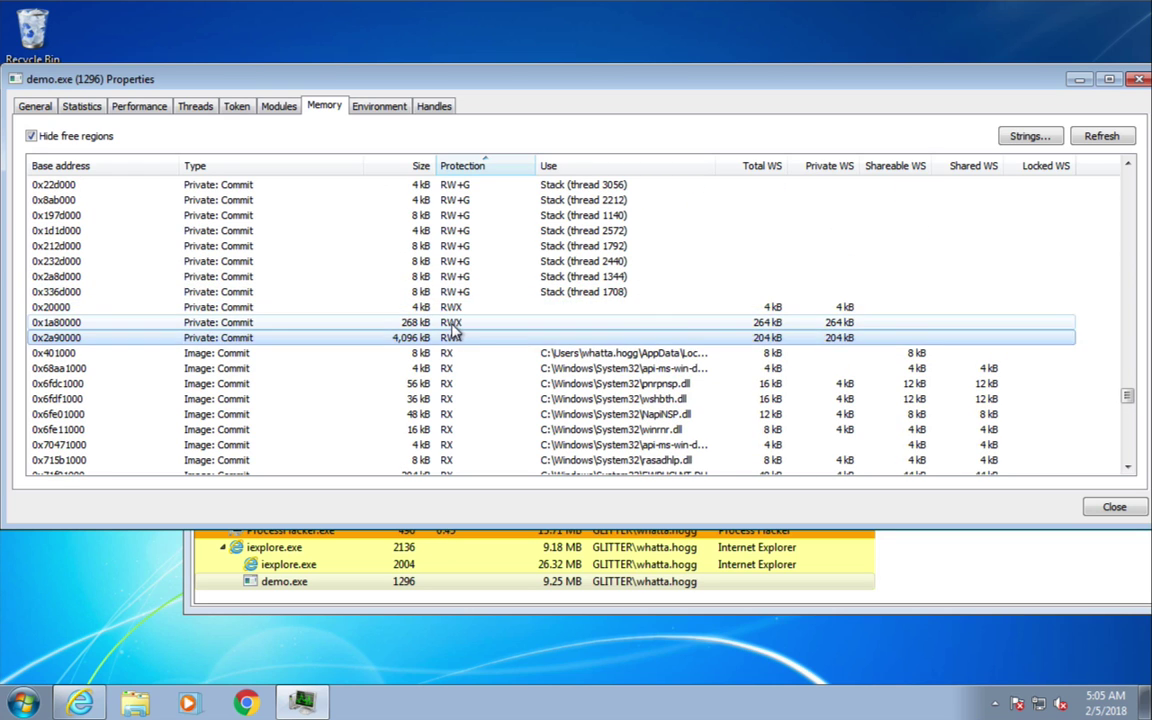
{"action": "left_click", "coordinate": [452, 323]}
{"action": "left_click", "coordinate": [447, 308]}
{"action": "left_click", "coordinate": [457, 322]}
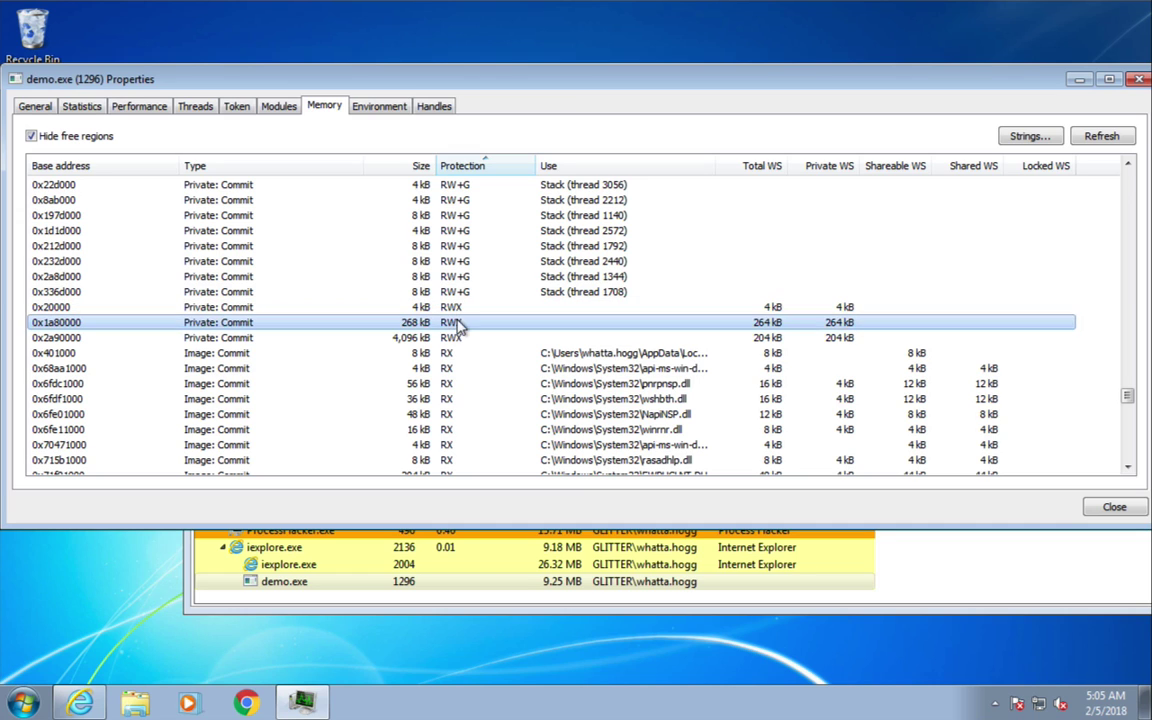
{"action": "left_click", "coordinate": [456, 337]}
{"action": "left_click", "coordinate": [448, 322]}
{"action": "left_click", "coordinate": [447, 310]}
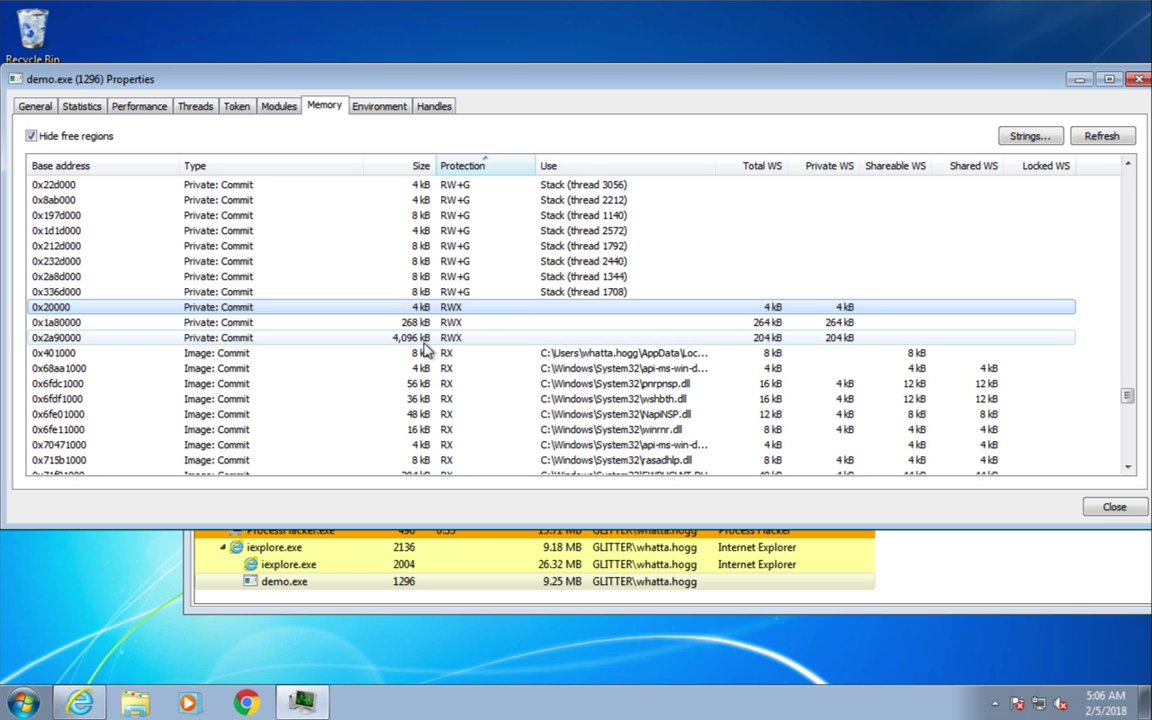
{"action": "left_click", "coordinate": [418, 322]}
{"action": "left_click", "coordinate": [440, 338]}
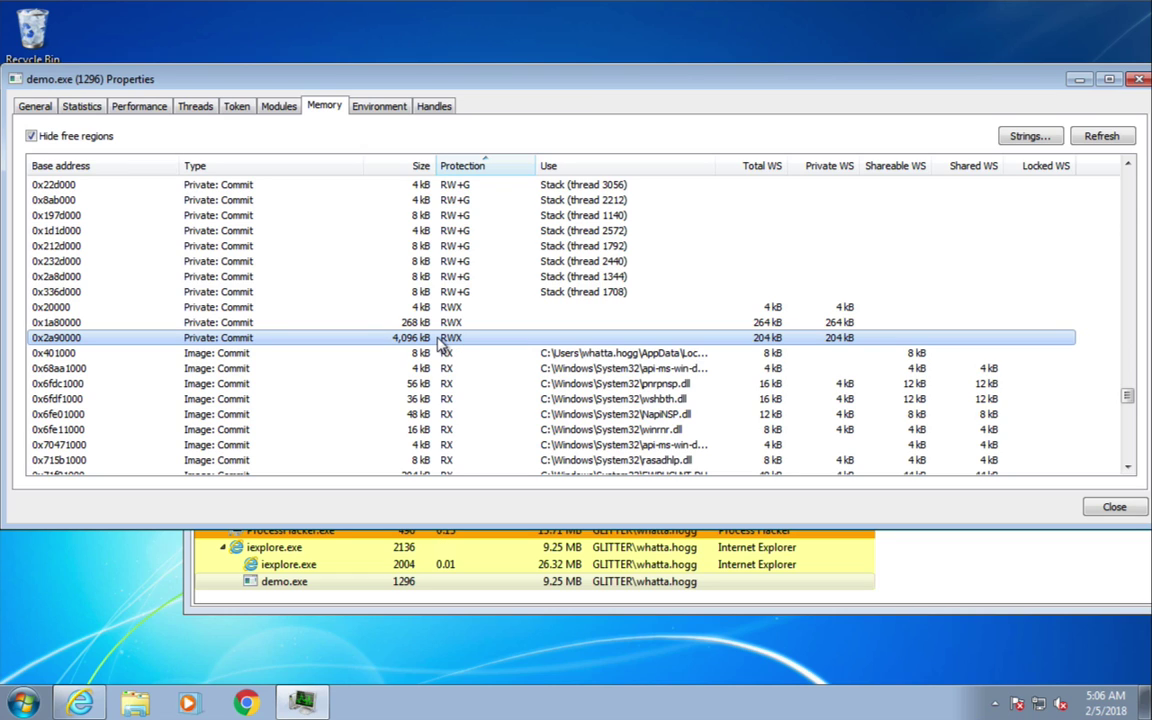
Reopen the contents of the 0x2a90000 region, highlight its MZ signature, and close the view to return to the RWX regions
{"action": "double_click", "coordinate": [440, 338]}
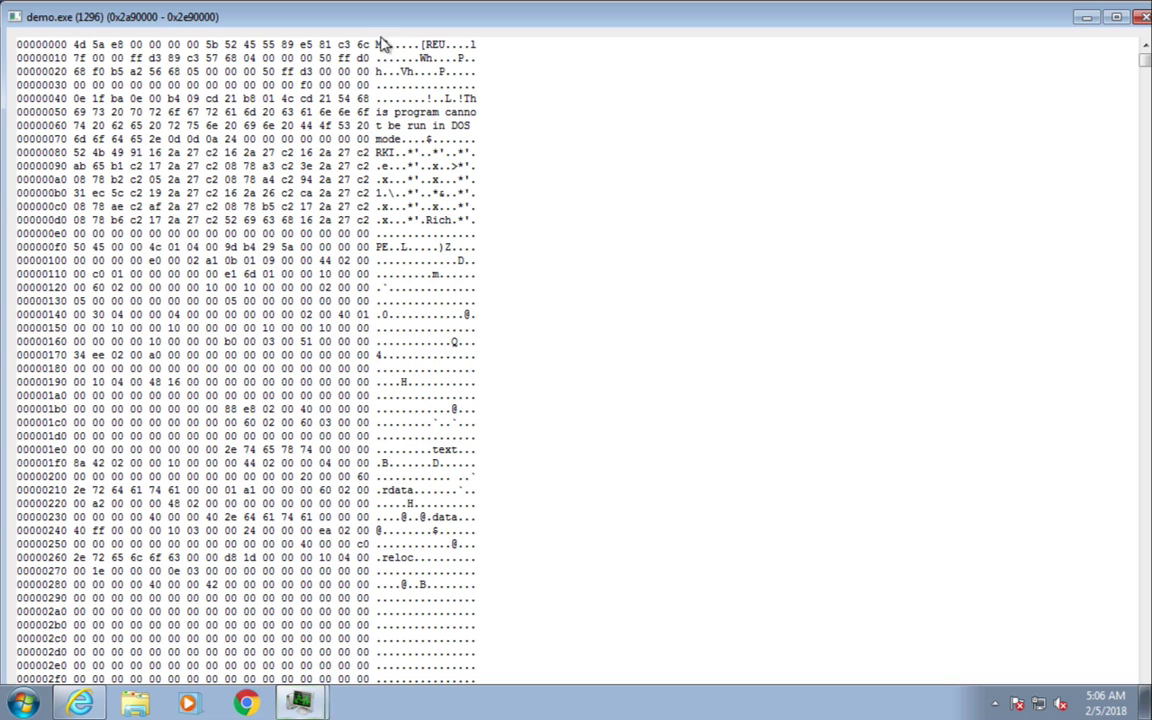
{"action": "left_click_drag", "start_coordinate": [378, 44], "coordinate": [392, 44]}
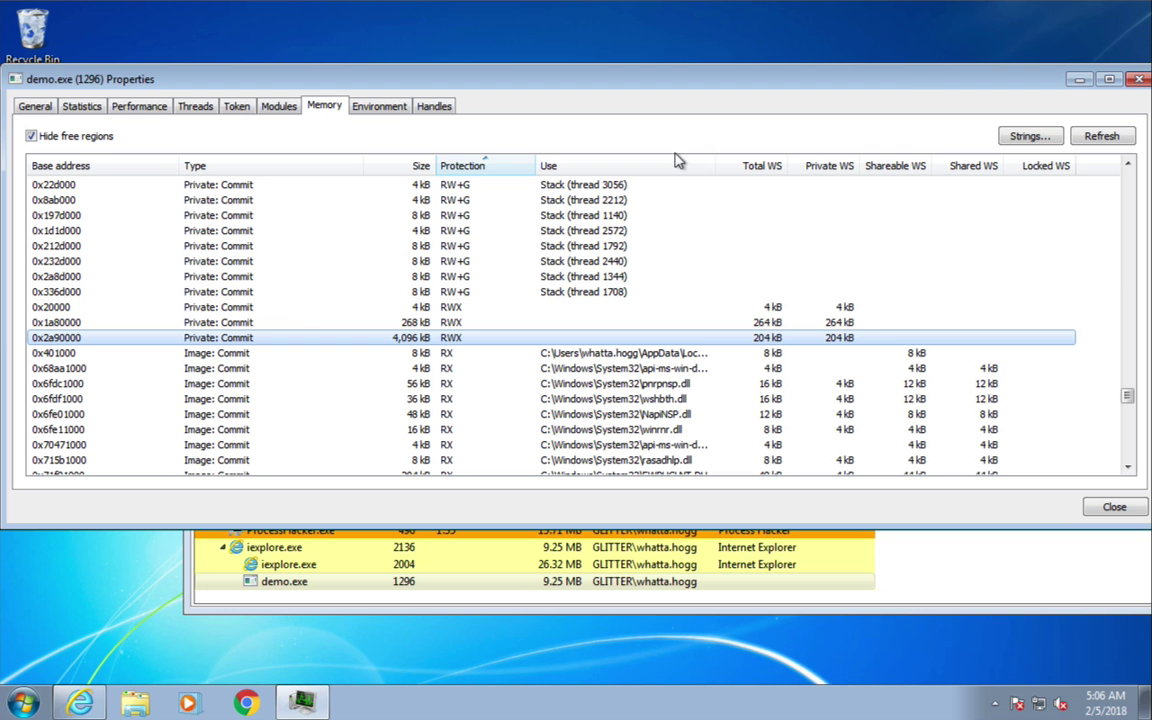
{"action": "left_click", "coordinate": [1143, 17]}
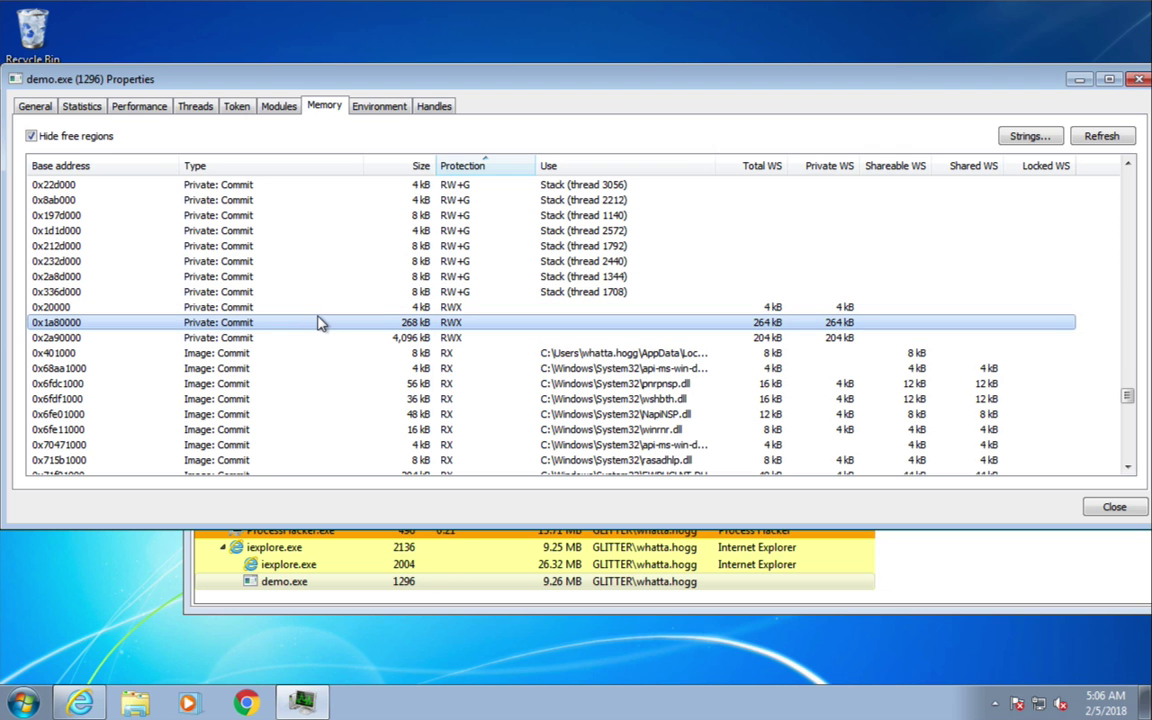
{"action": "left_click", "coordinate": [316, 308]}
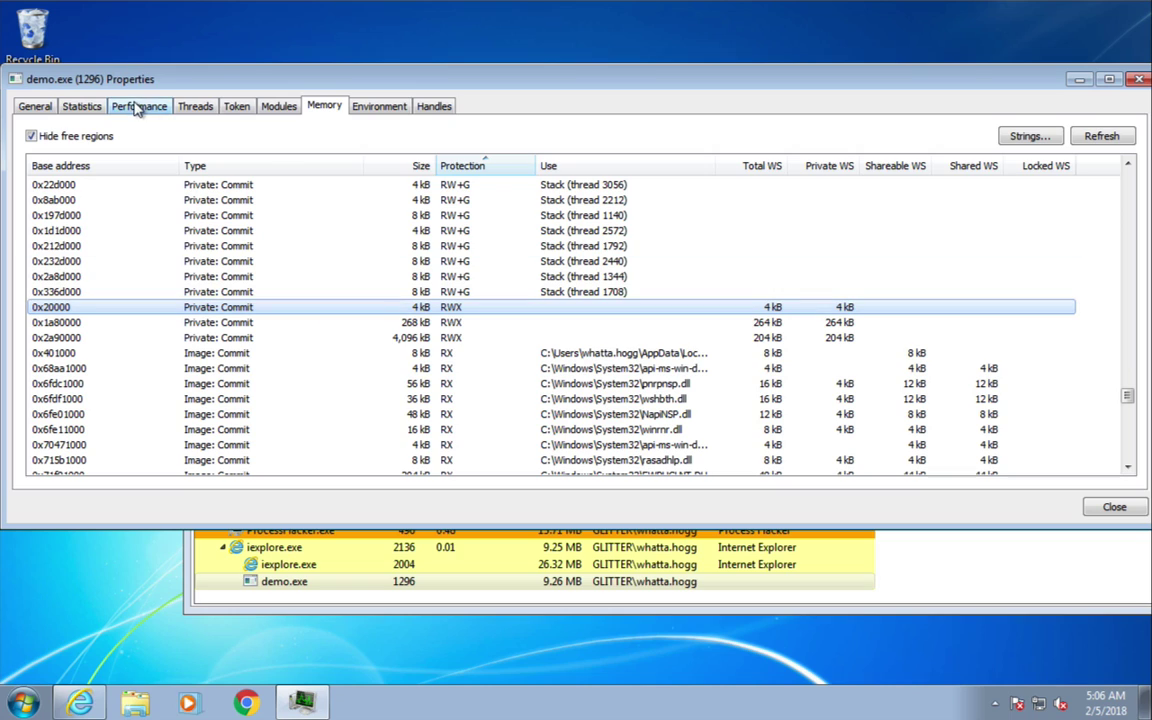